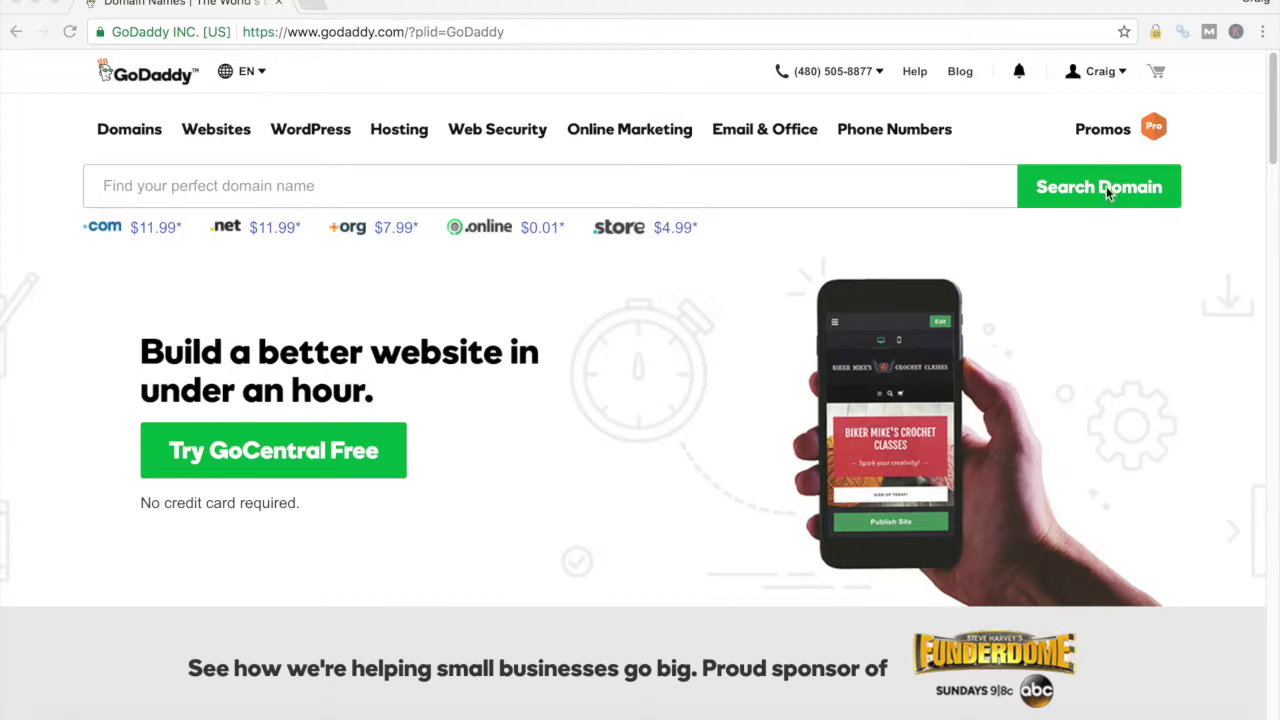
Go to Manage Hosting from the account menu to list all hosting accounts
left_click(1124, 74)
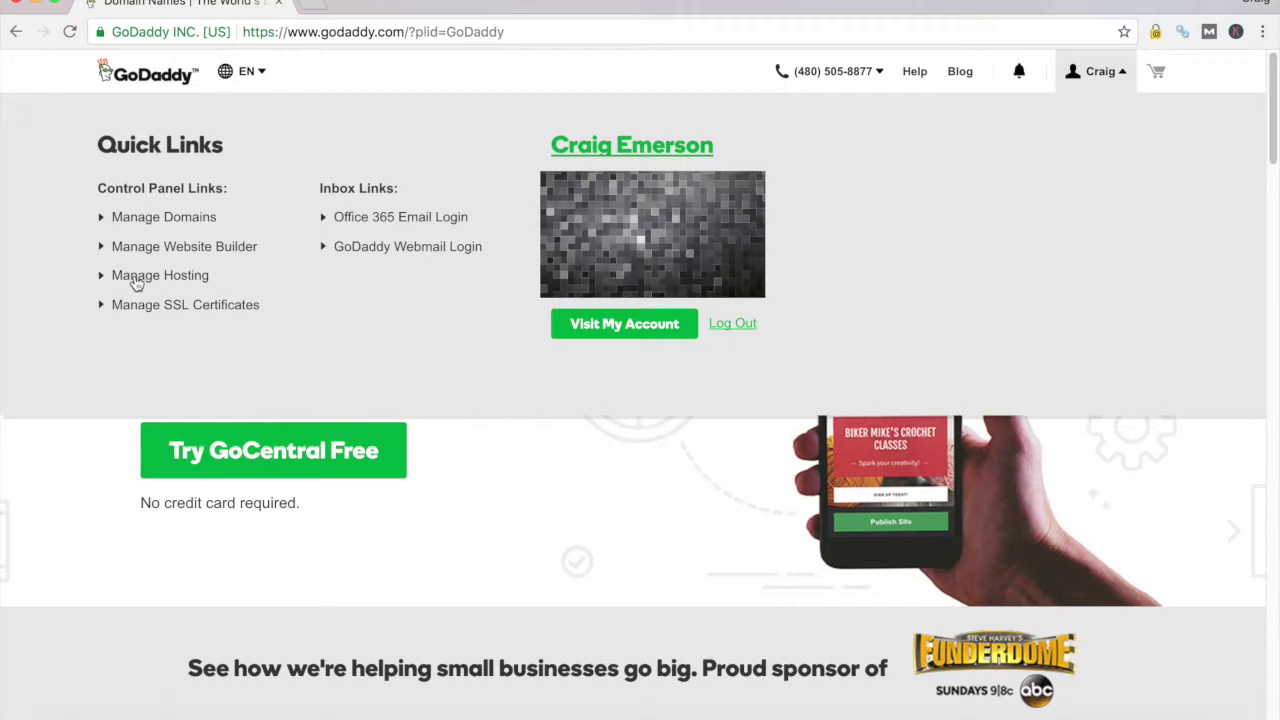
left_click(136, 284)
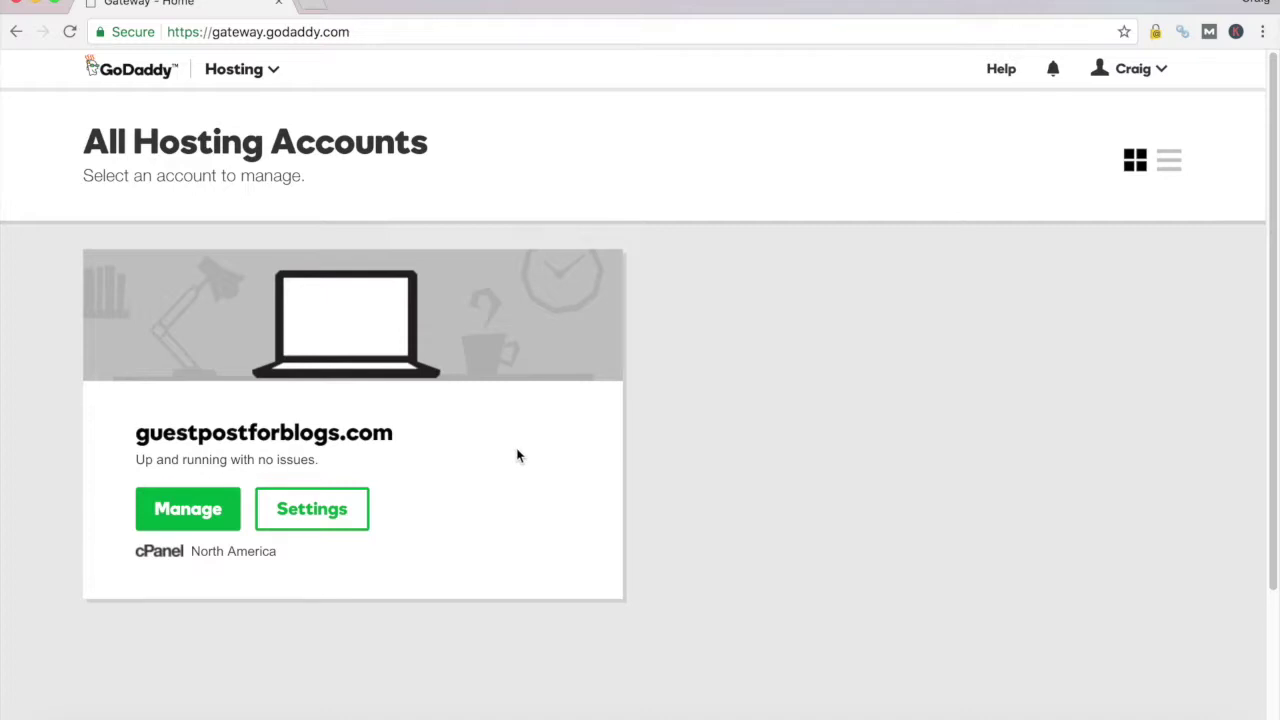
Open the guestpostforblogs.com cPanel and browse its Files, Preferences, Databases and Web Applications tools
left_click(189, 511)
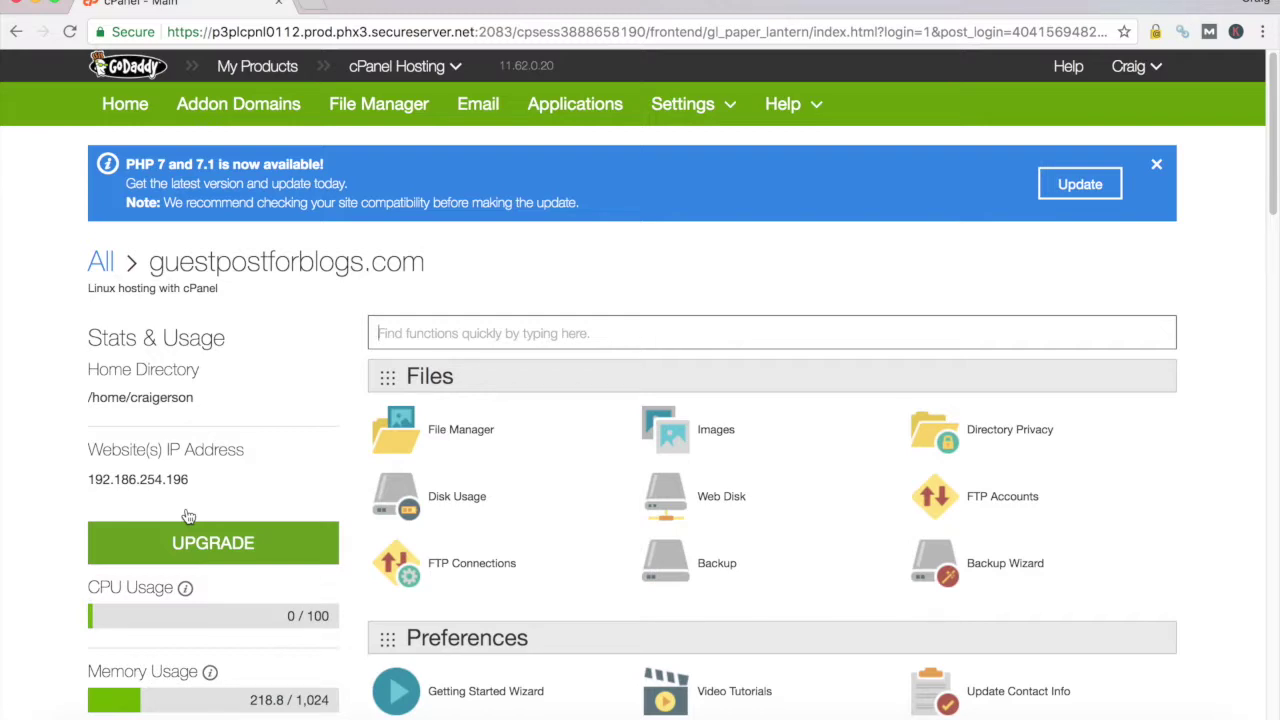
scroll(432, 575, "down", 5)
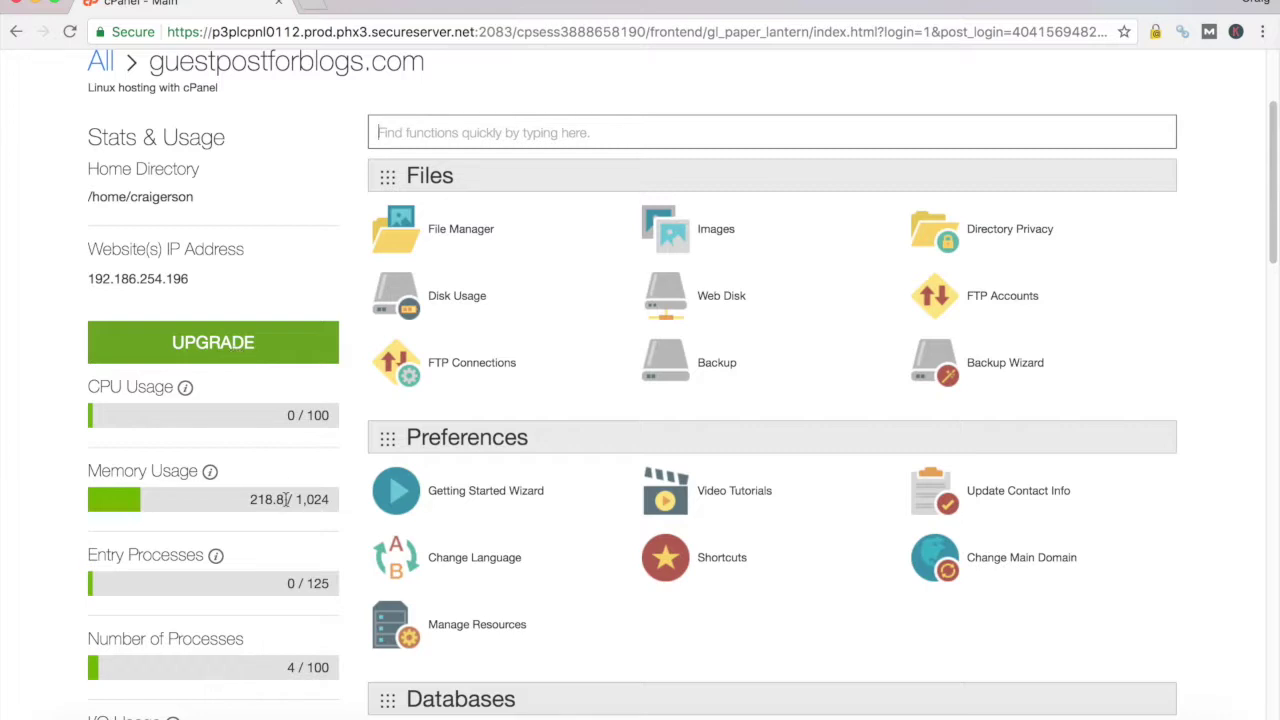
scroll(229, 385, "down", 1)
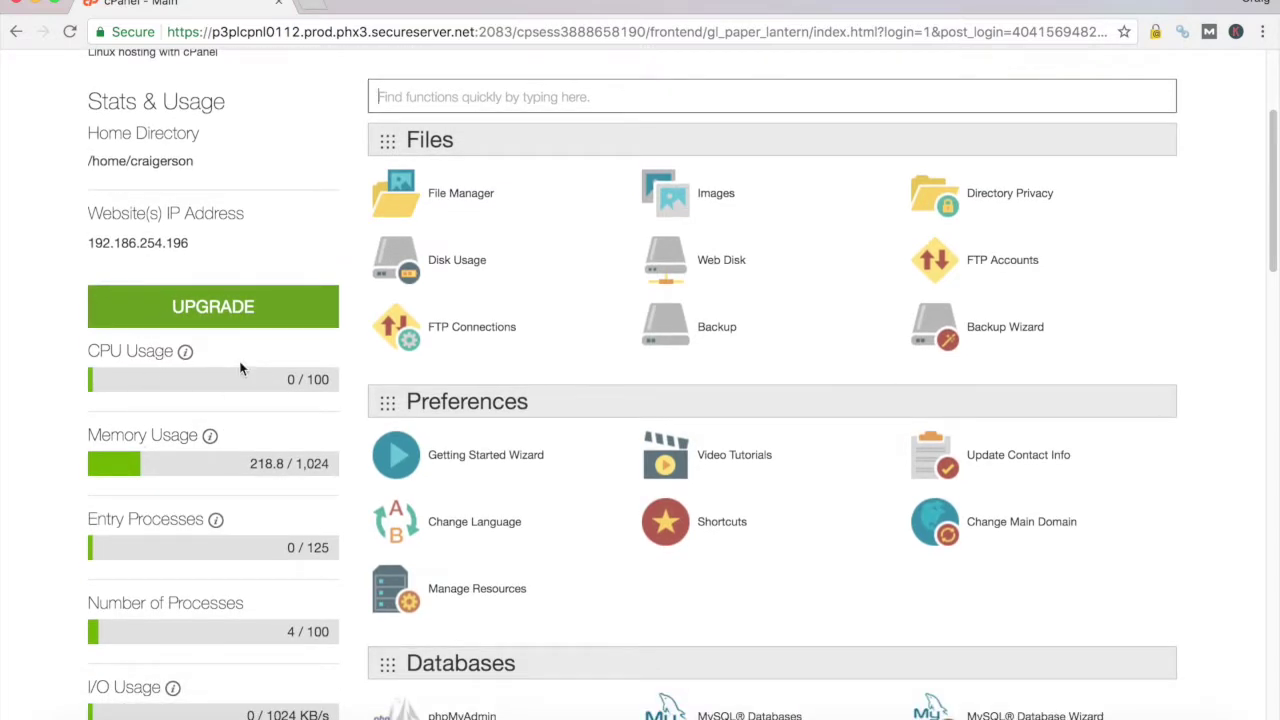
scroll(234, 365, "down", 1)
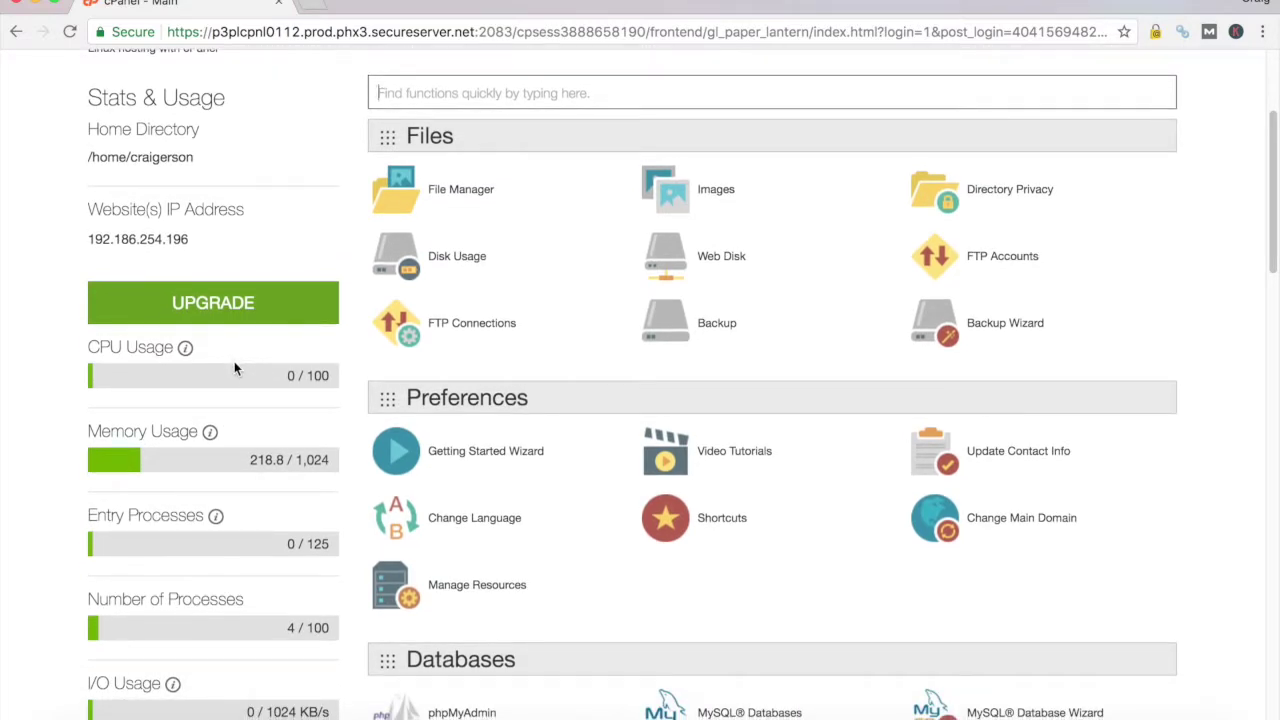
scroll(236, 370, "down", 1)
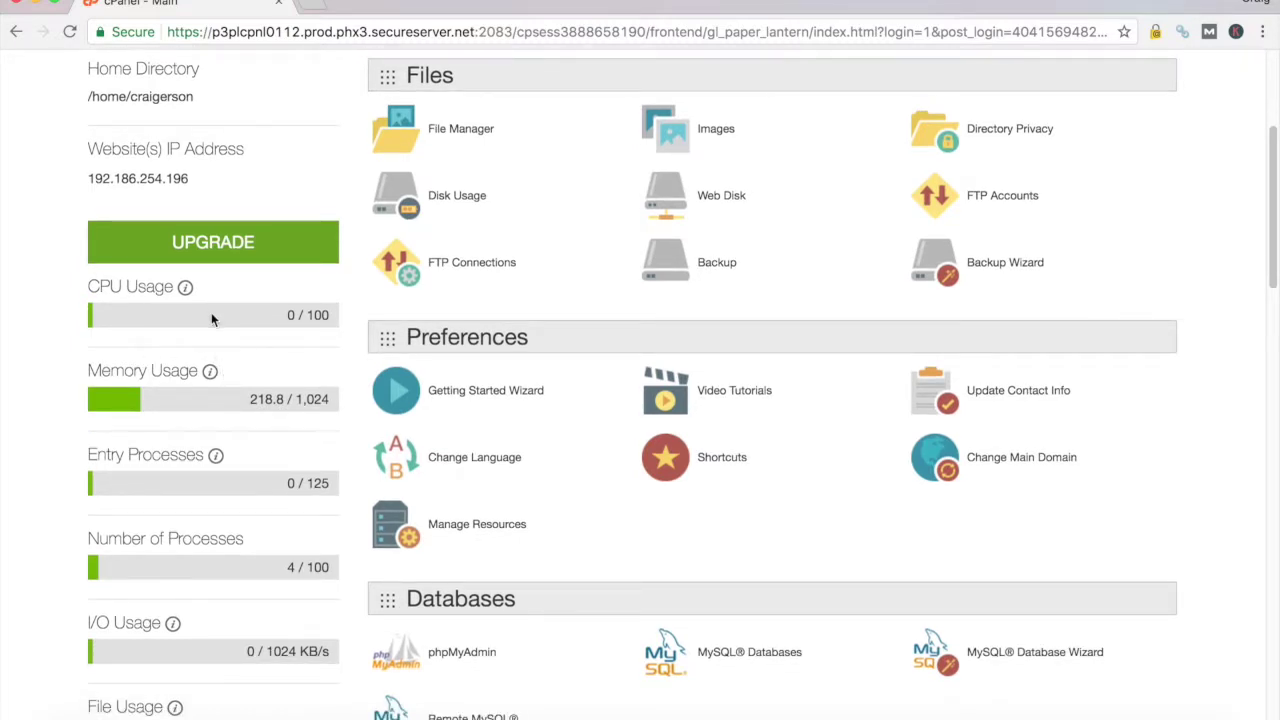
scroll(211, 319, "down", 1)
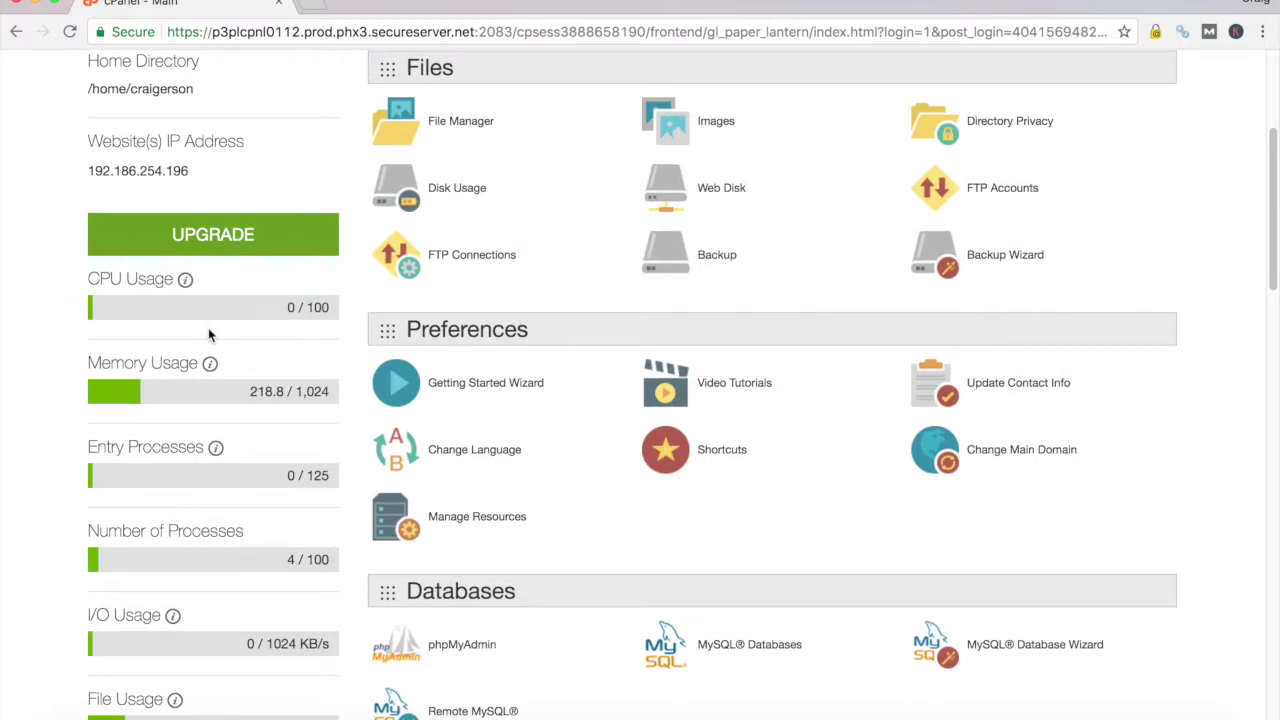
scroll(210, 335, "down", 1)
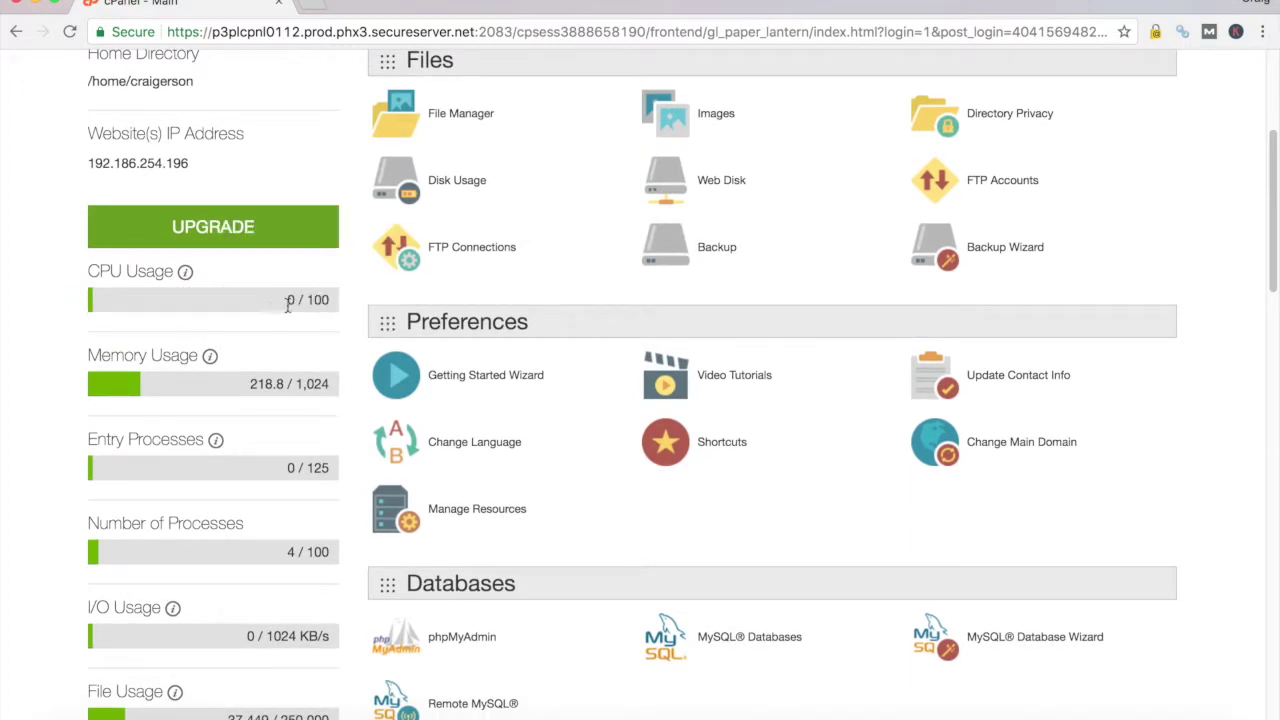
scroll(288, 305, "down", 5)
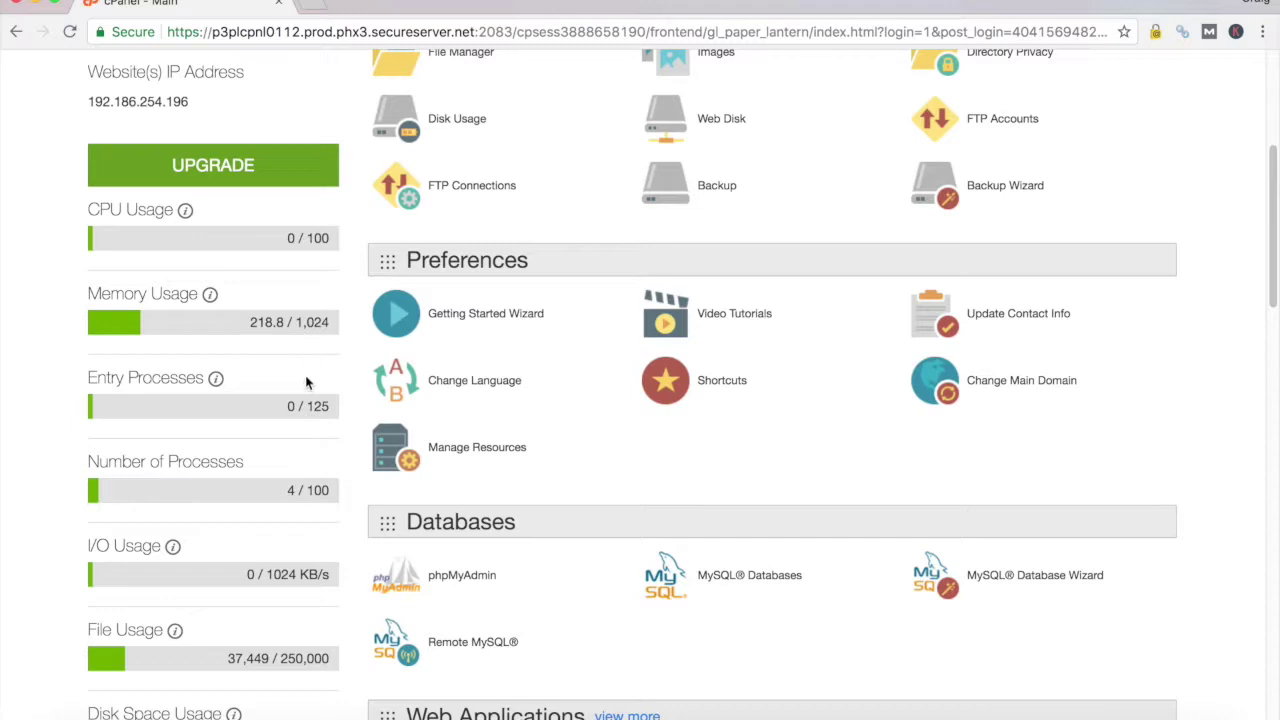
scroll(312, 372, "down", 3)
scroll(266, 435, "down", 2)
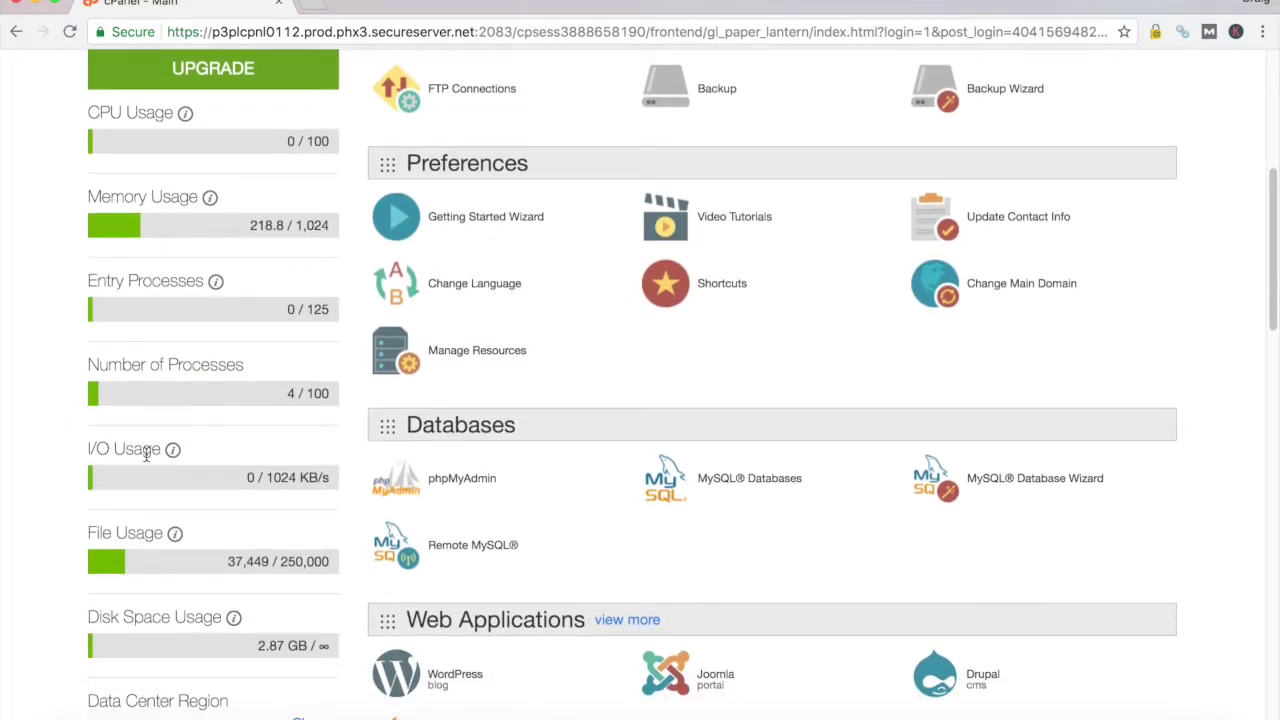
scroll(150, 460, "down", 2)
scroll(240, 503, "down", 1)
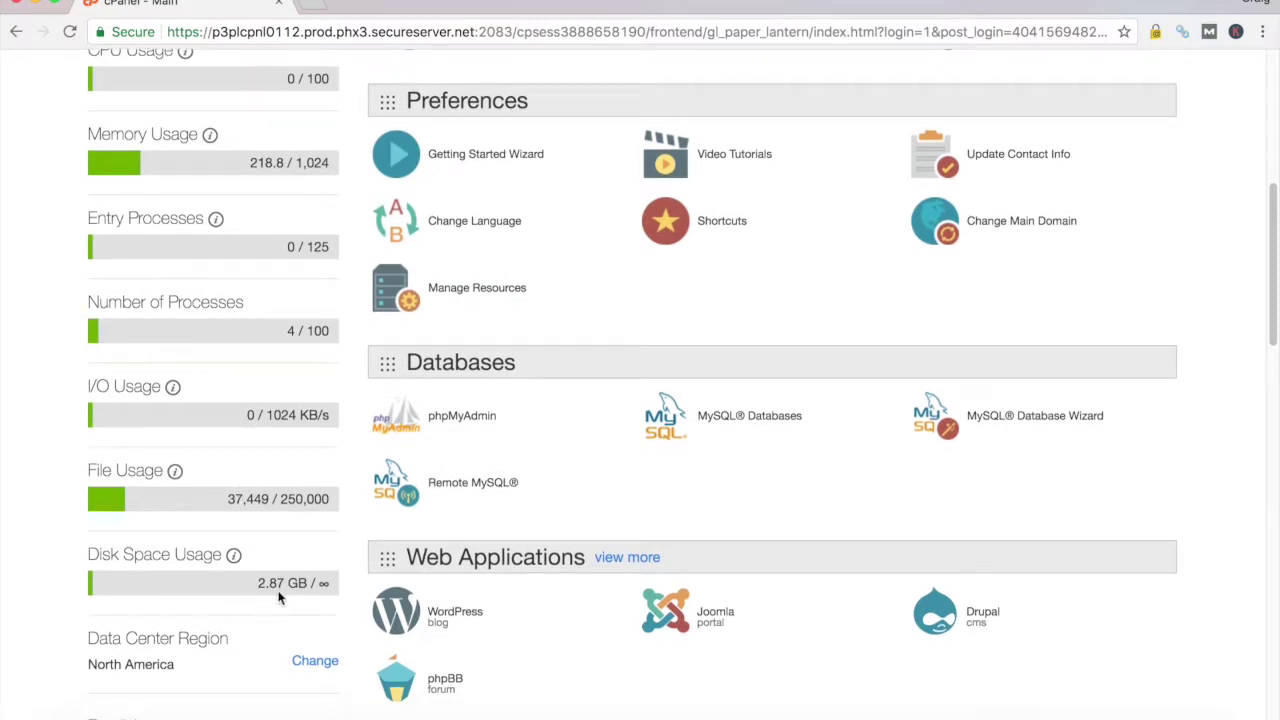
scroll(279, 597, "up", 10)
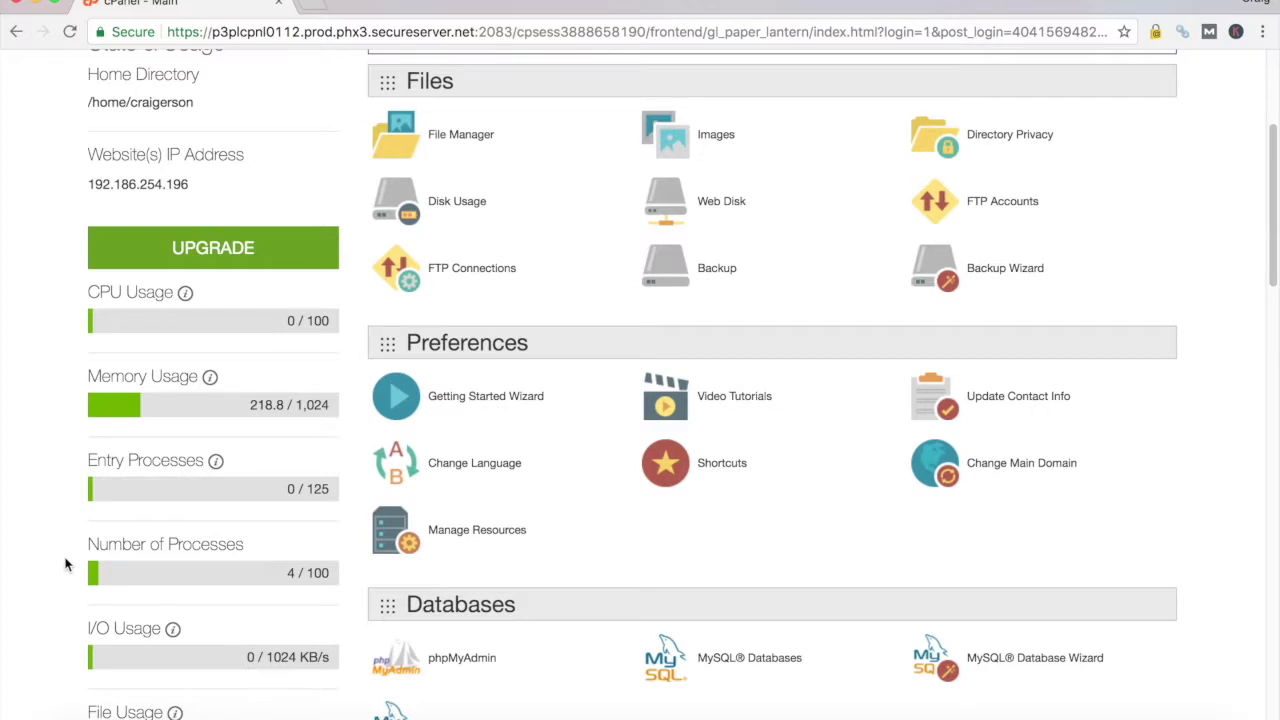
scroll(249, 537, "up", 4)
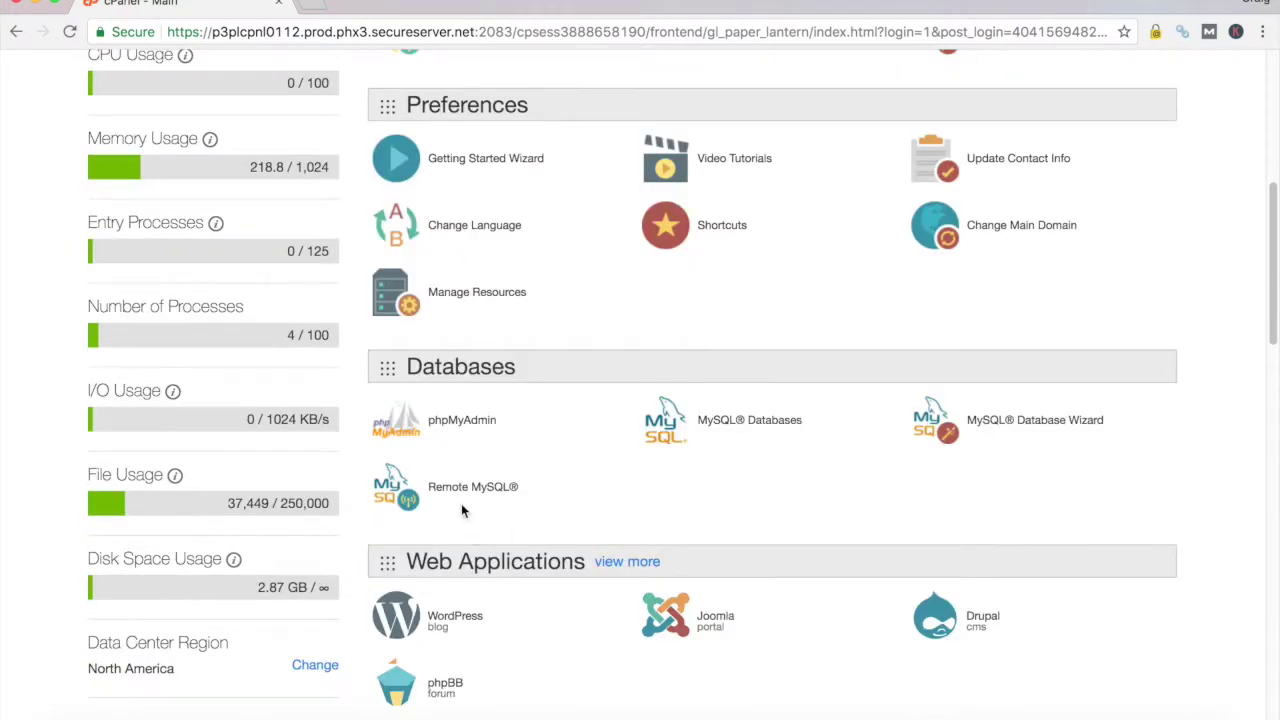
scroll(512, 420, "down", 2)
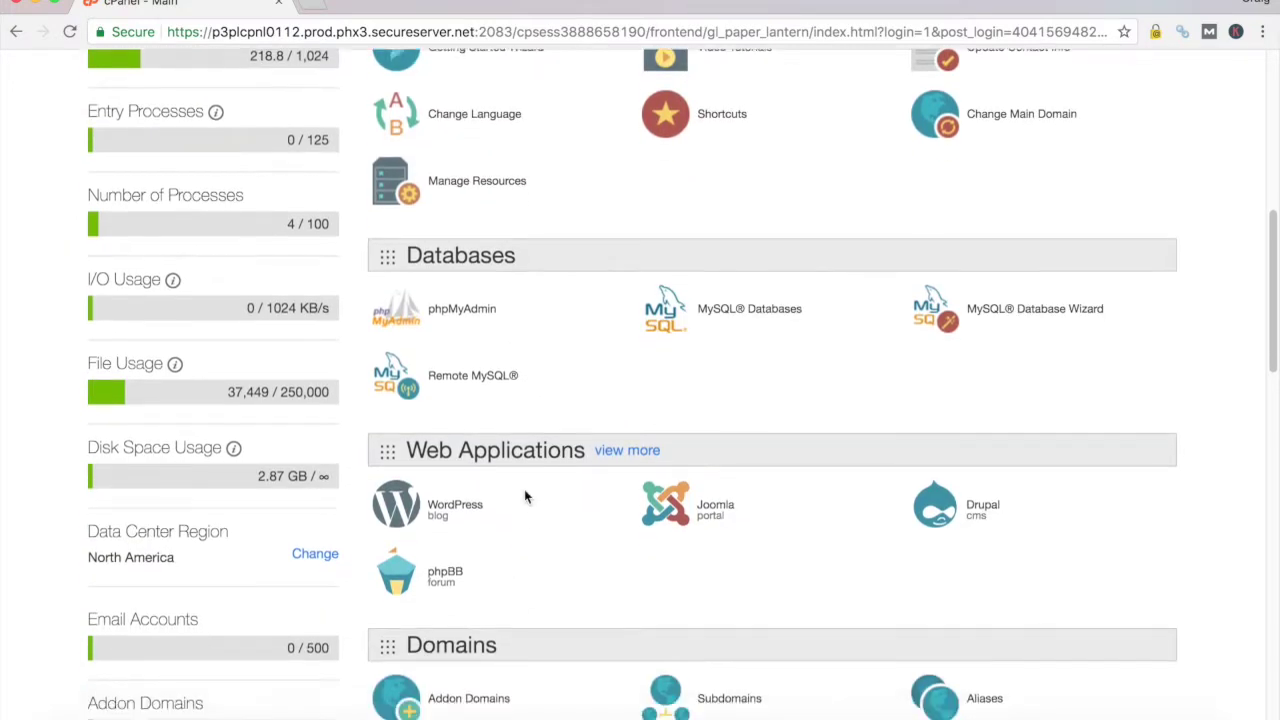
scroll(524, 490, "down", 1)
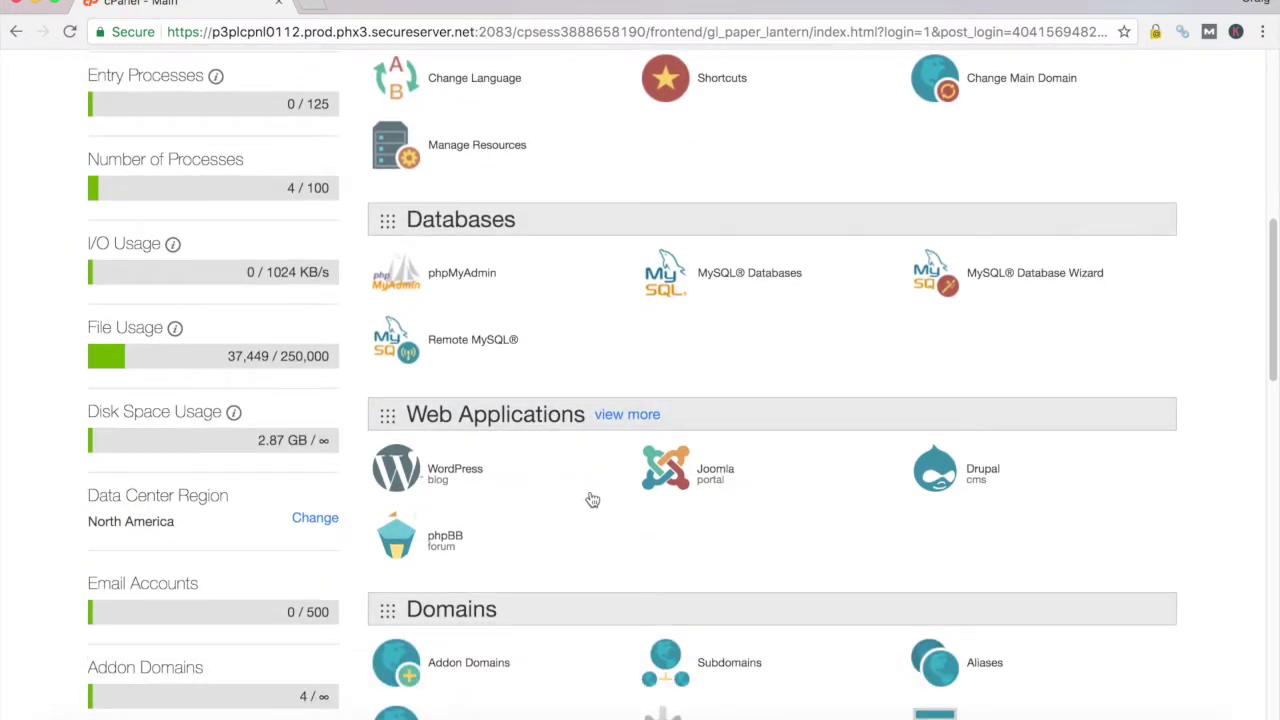
scroll(592, 499, "down", 4)
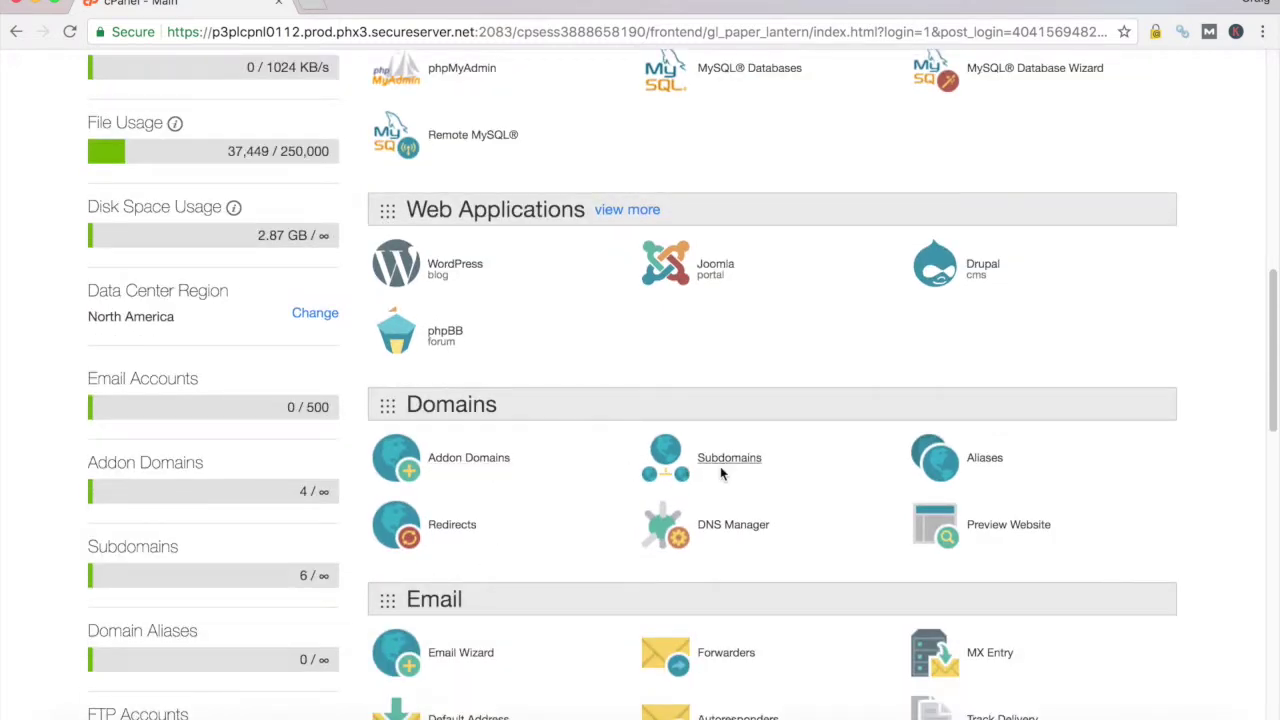
scroll(492, 478, "down", 1)
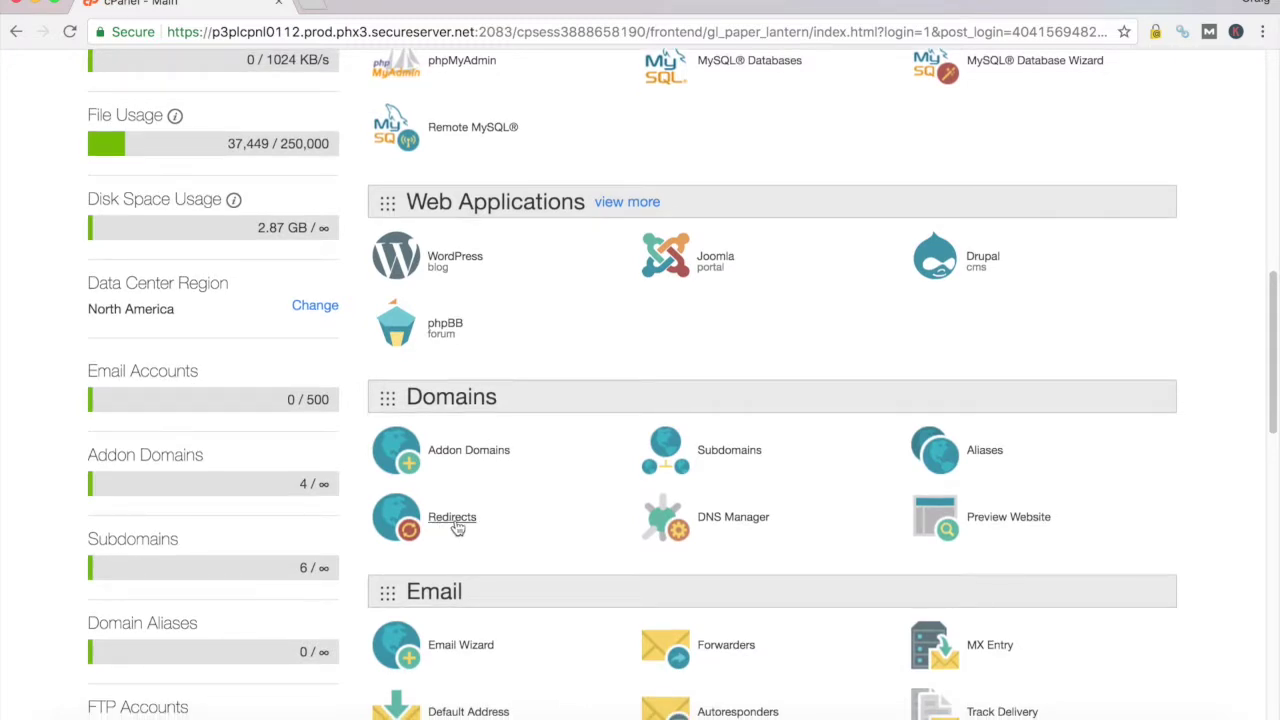
scroll(505, 545, "down", 3)
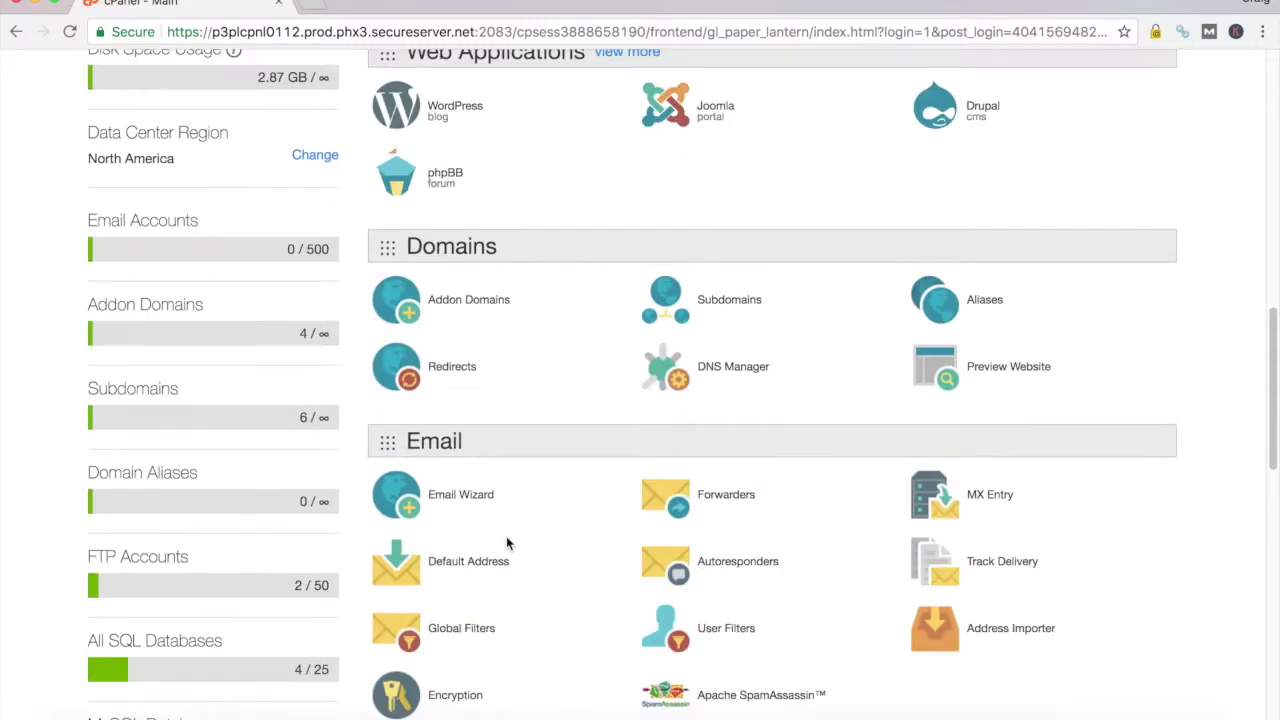
scroll(505, 547, "down", 4)
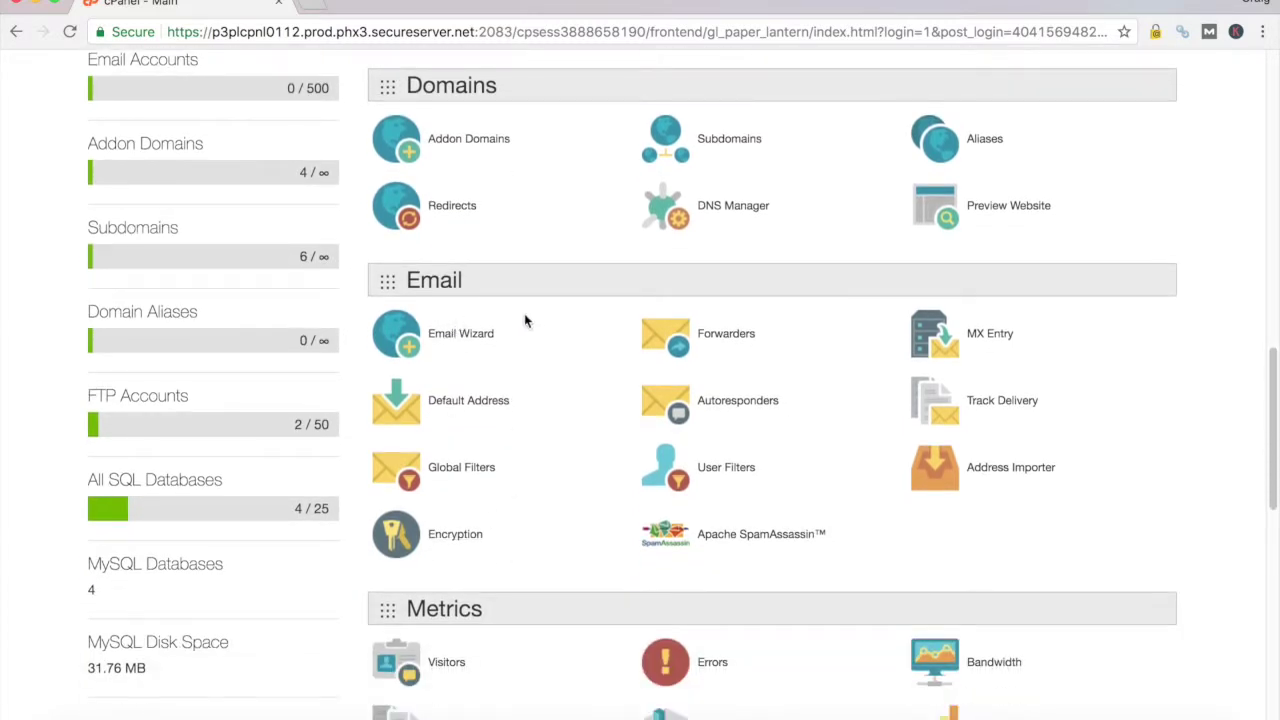
scroll(530, 340, "down", 1)
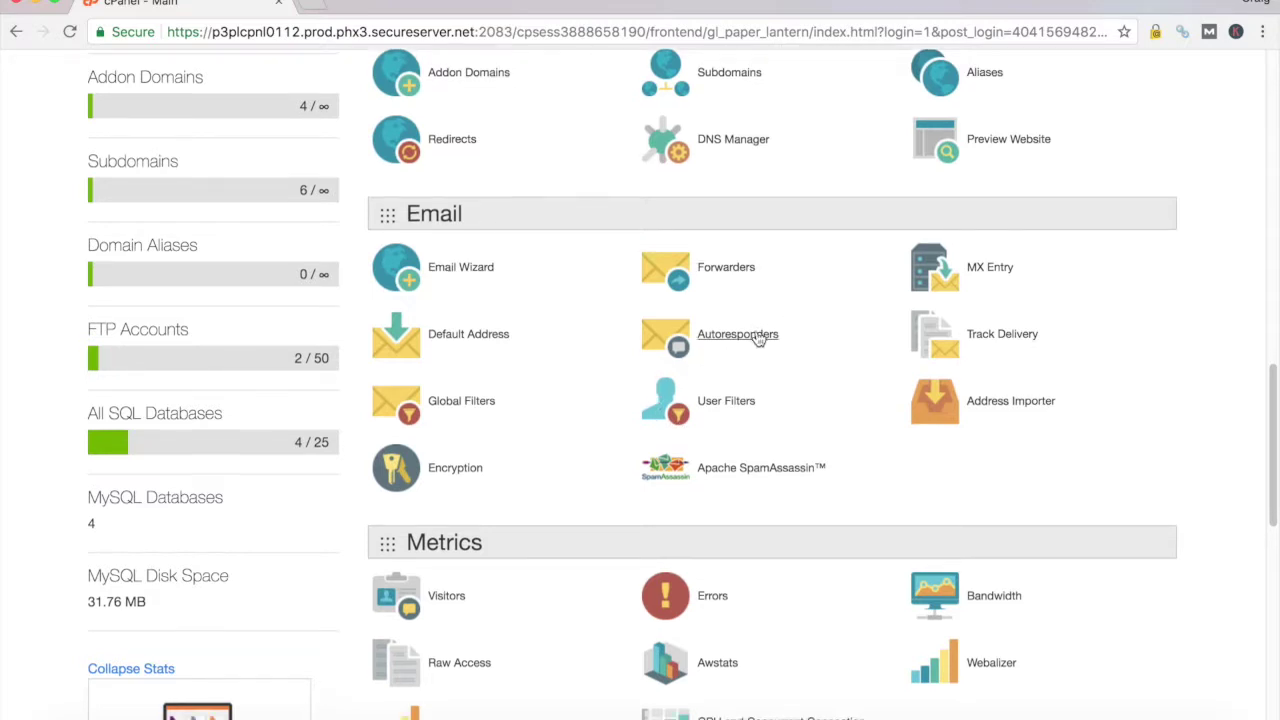
scroll(757, 335, "down", 8)
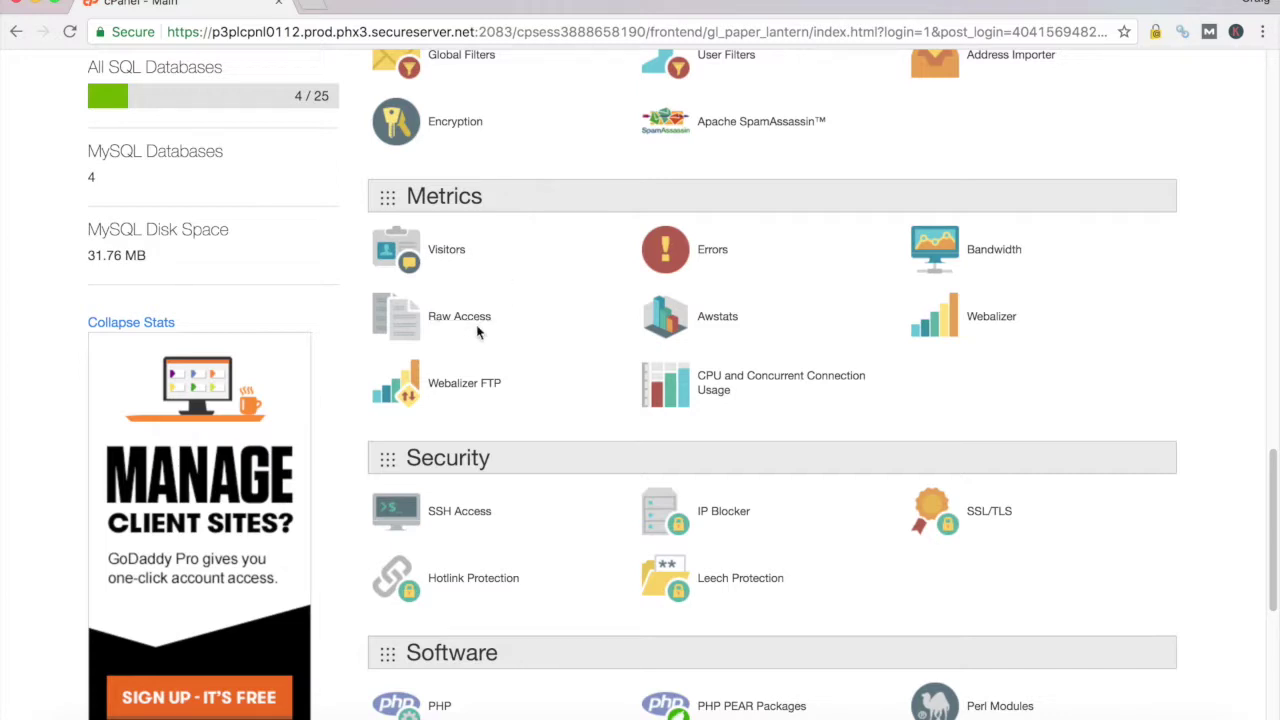
scroll(500, 335, "down", 1)
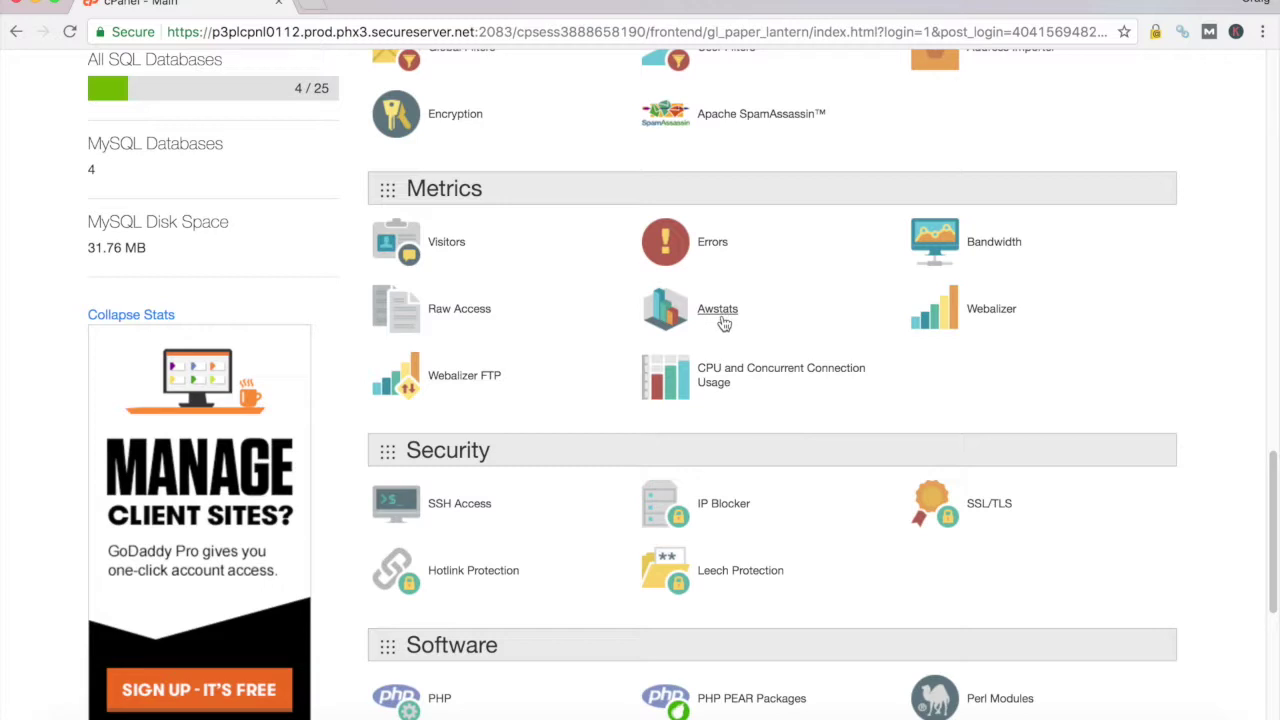
scroll(723, 323, "down", 1)
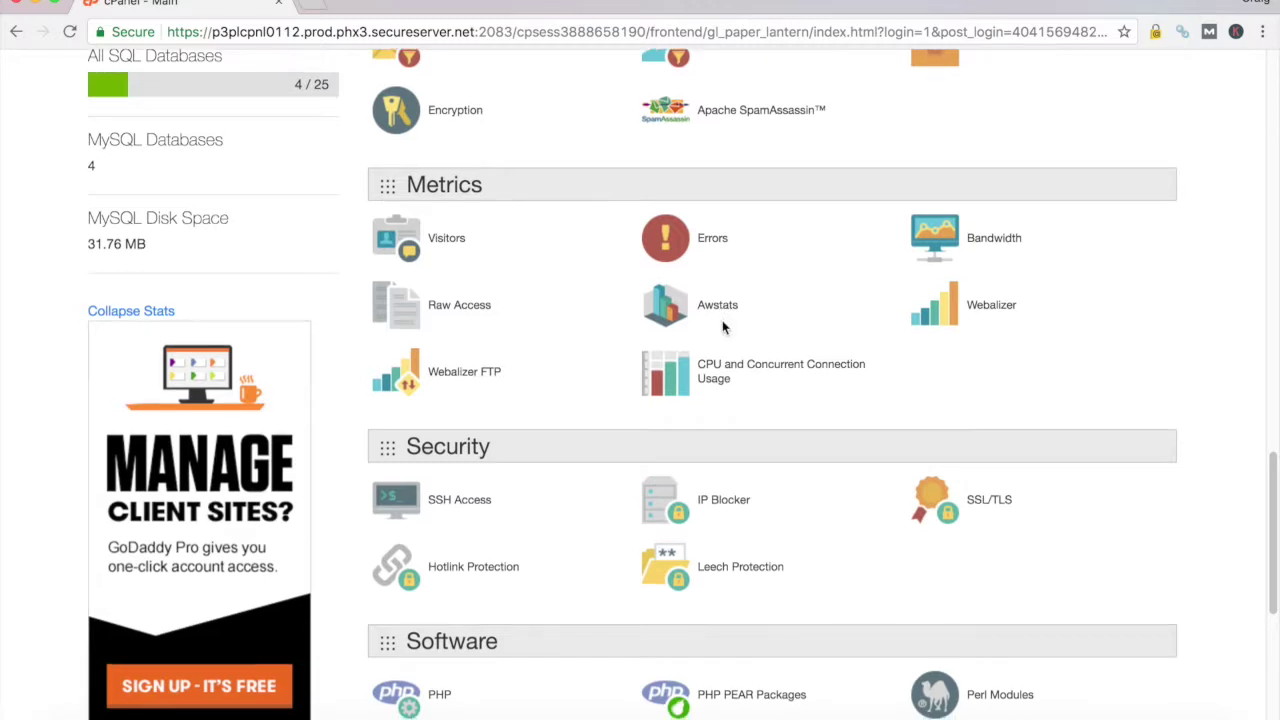
scroll(722, 322, "down", 3)
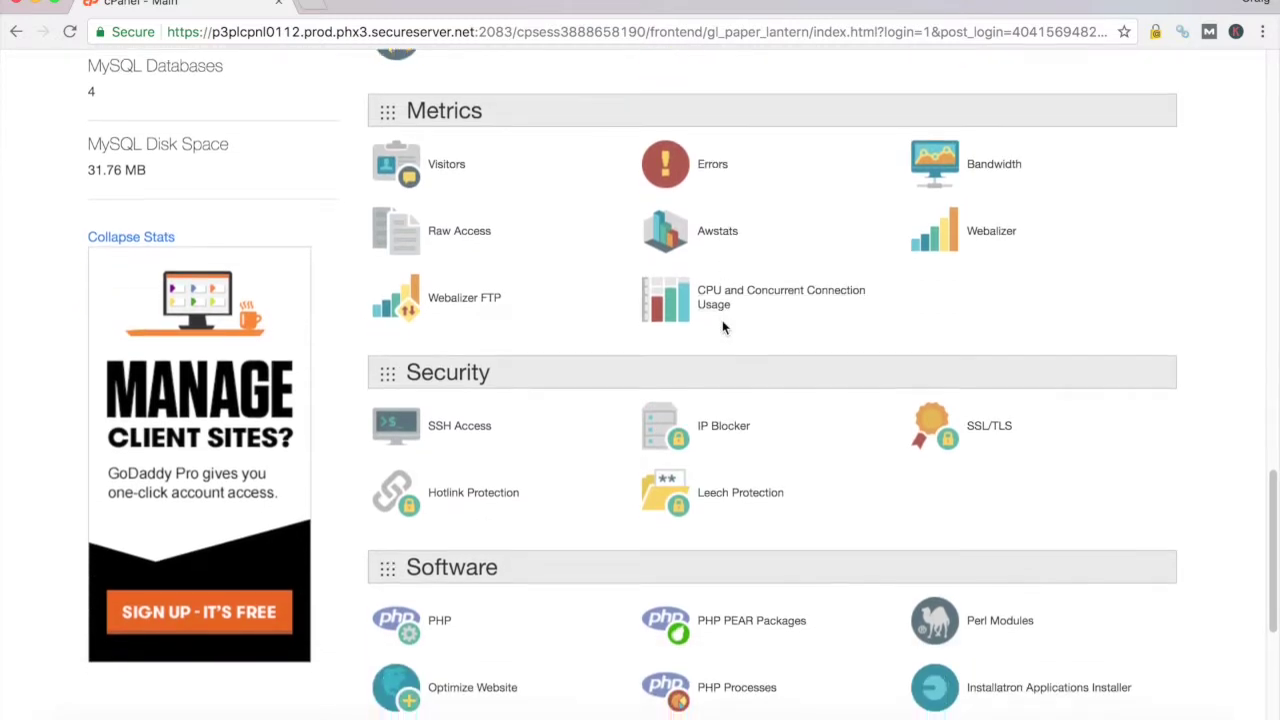
scroll(722, 325, "down", 5)
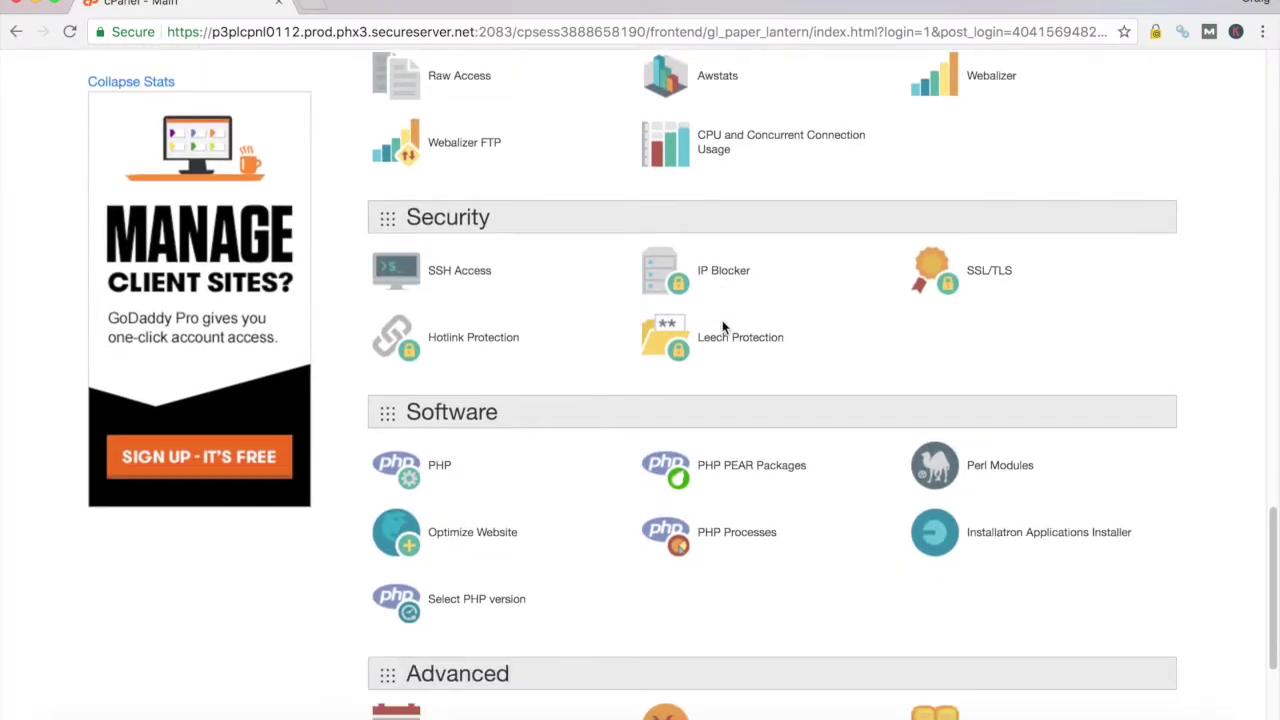
scroll(722, 322, "down", 8)
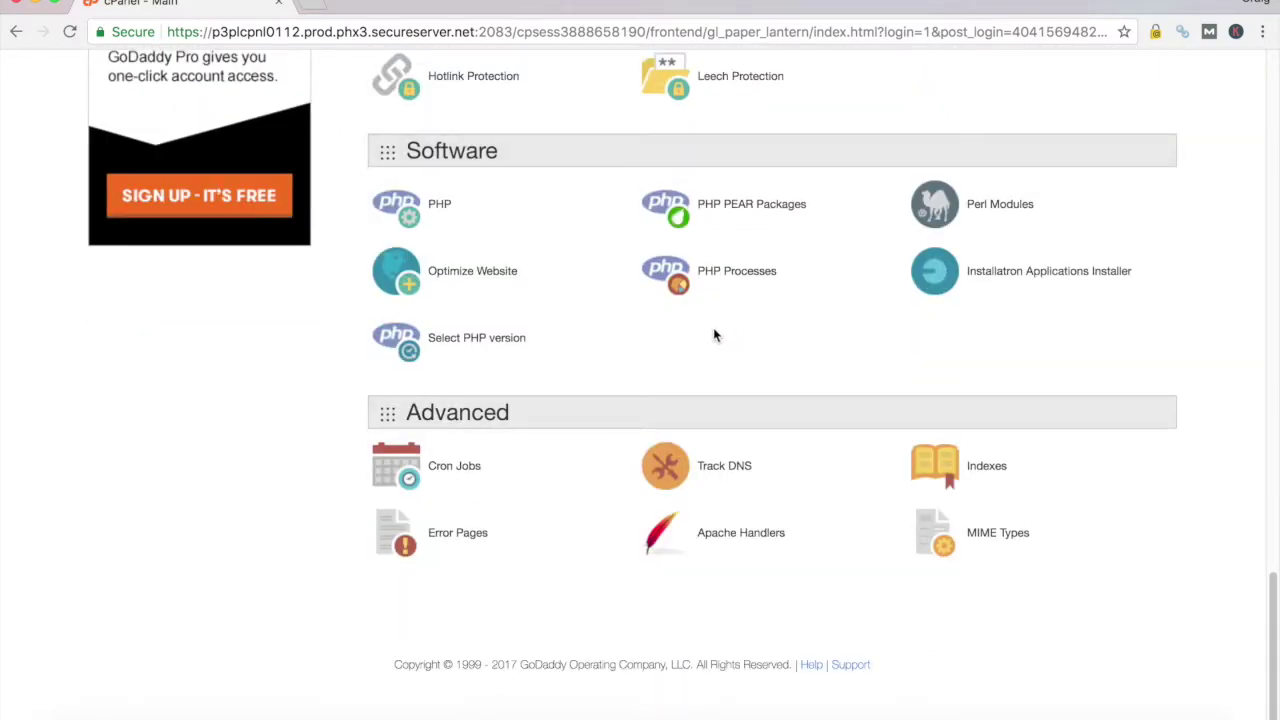
scroll(712, 329, "up", 20)
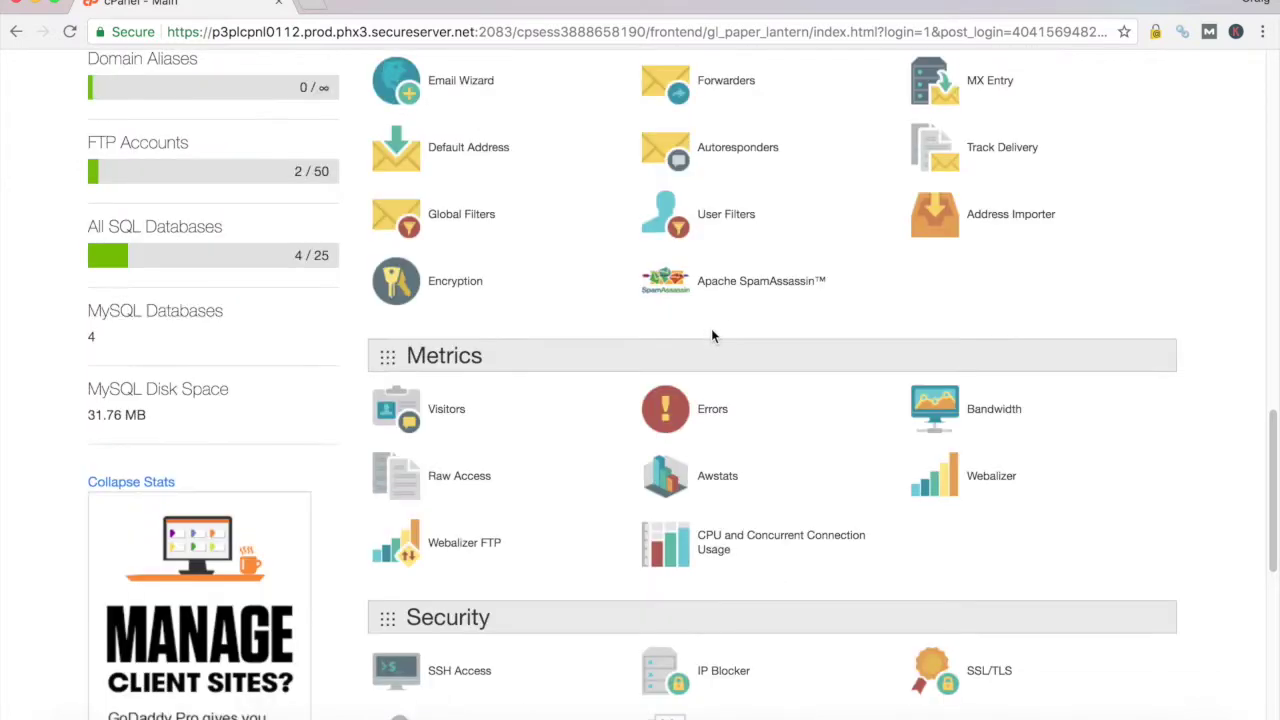
scroll(711, 330, "up", 20)
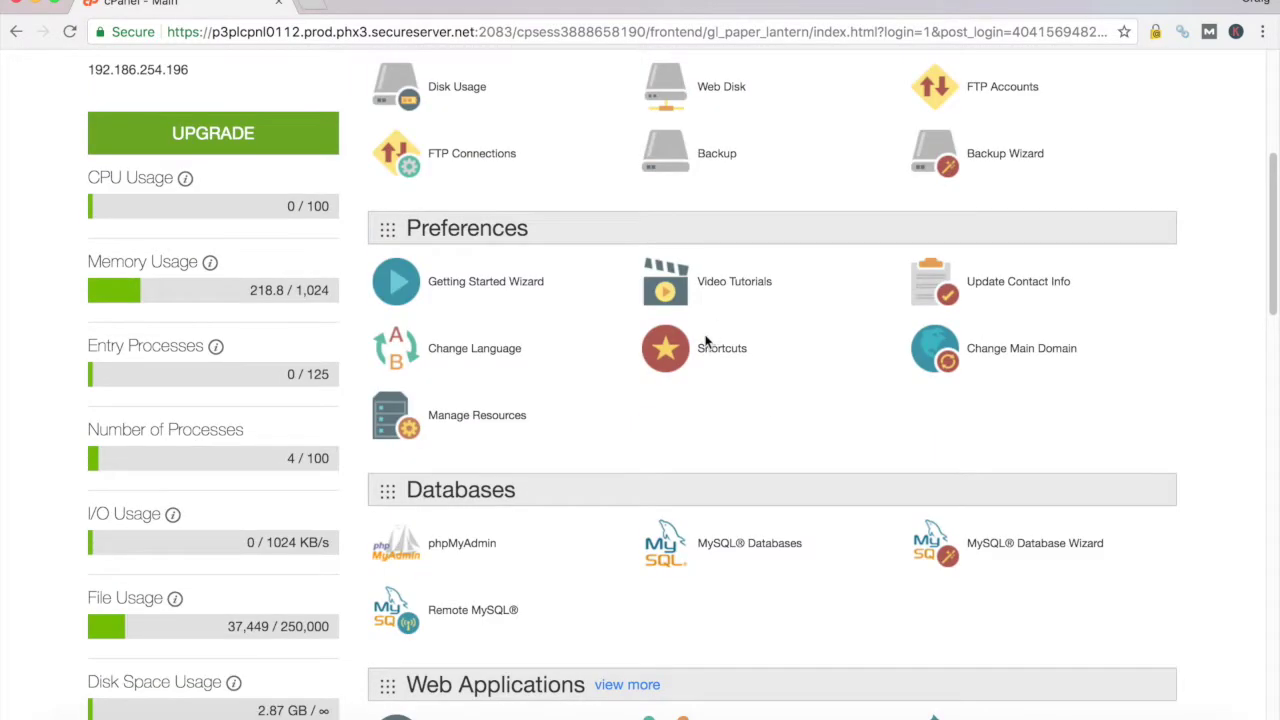
scroll(705, 342, "down", 4)
scroll(697, 343, "down", 4)
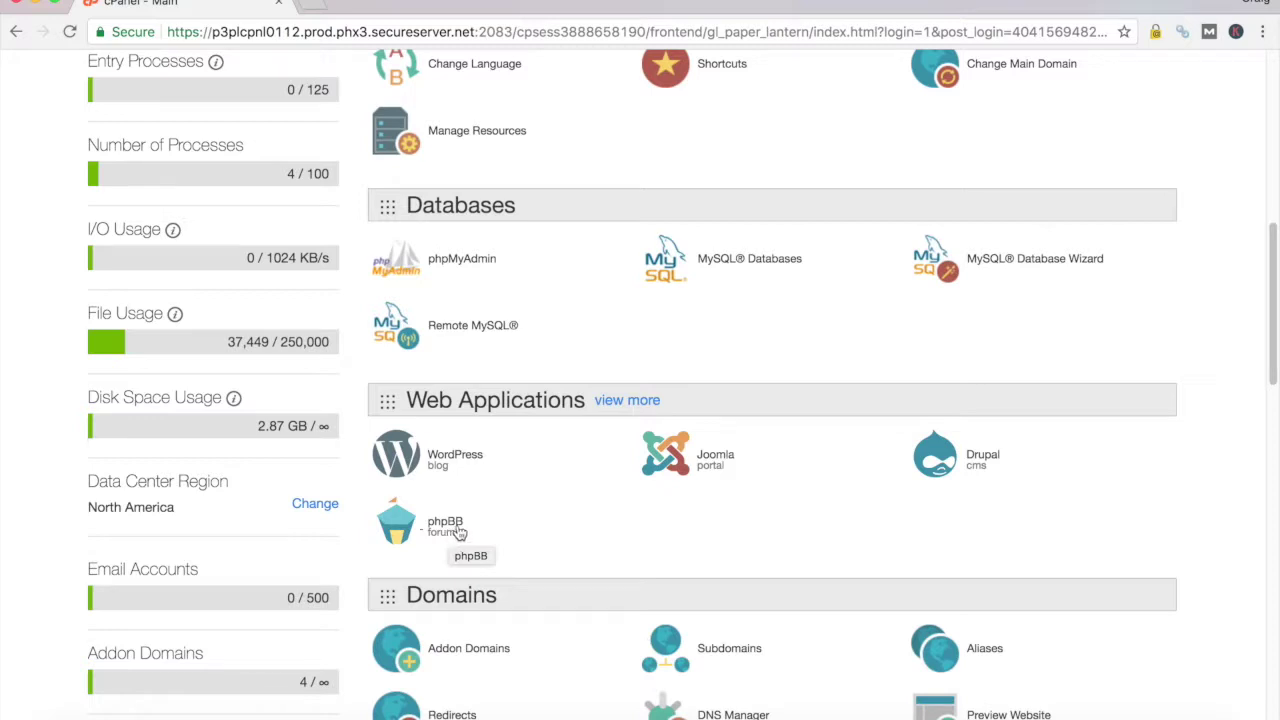
Review the WordPress application page and expand the install options beside 'install this application'
left_click(397, 461)
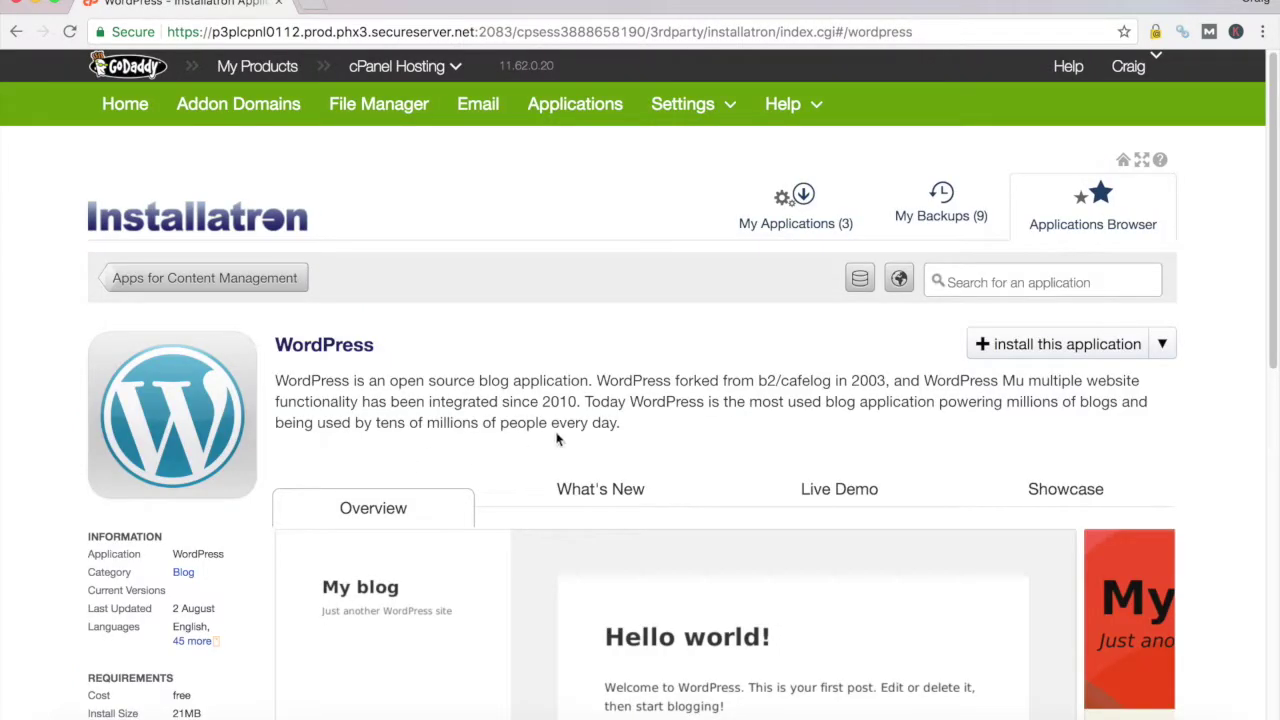
scroll(633, 418, "down", 1)
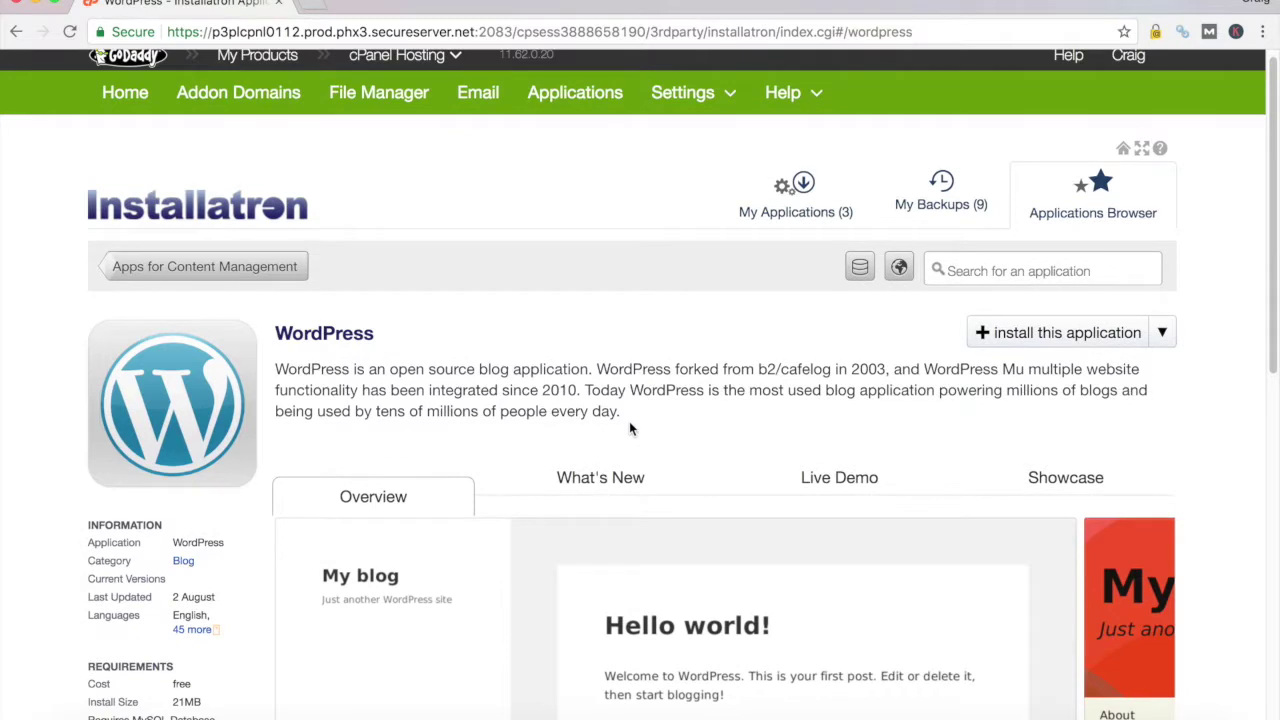
scroll(629, 423, "down", 1)
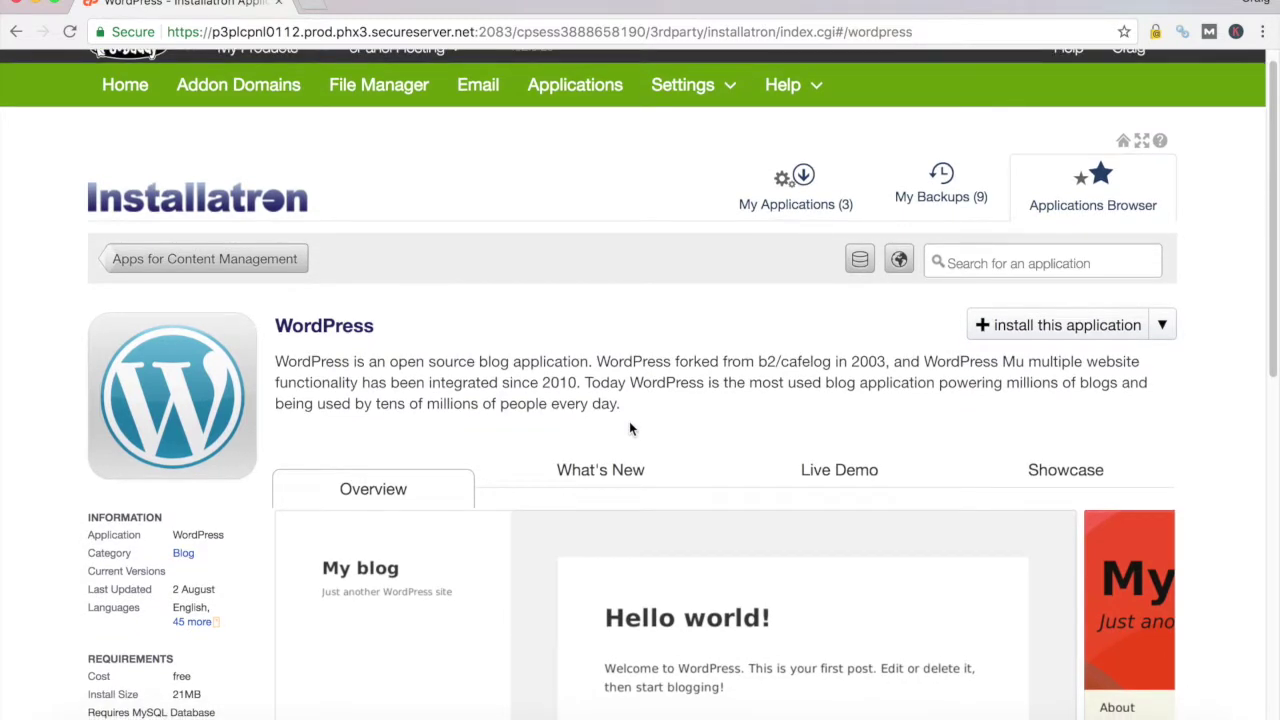
scroll(629, 421, "down", 4)
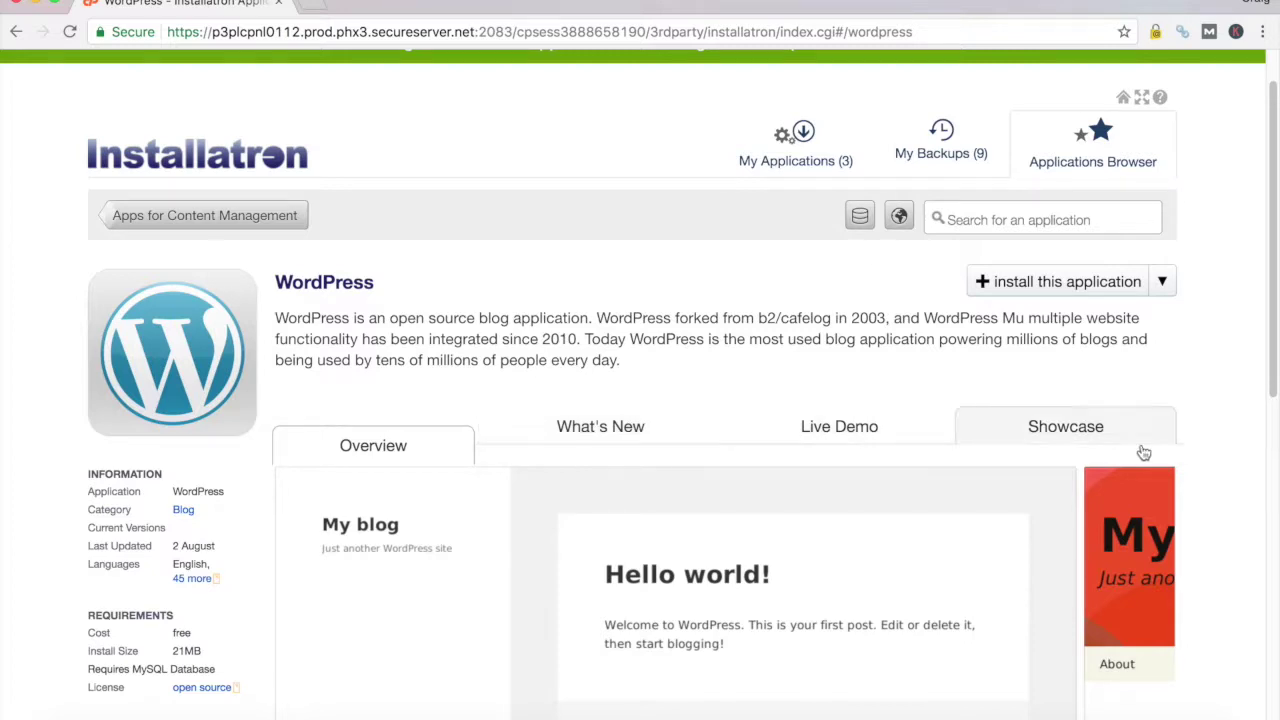
left_click(1163, 285)
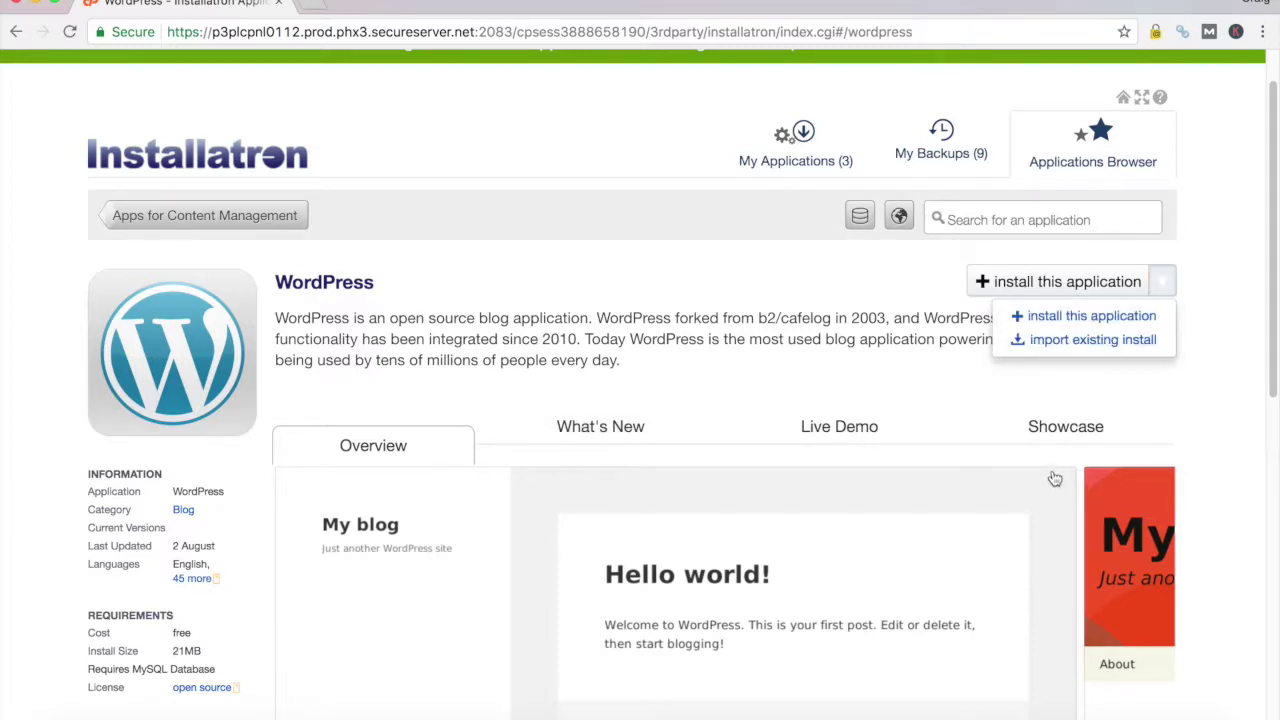
Start a fresh WordPress install and review the wizard's domain, version 4.8.1 and update options
left_click(1105, 318)
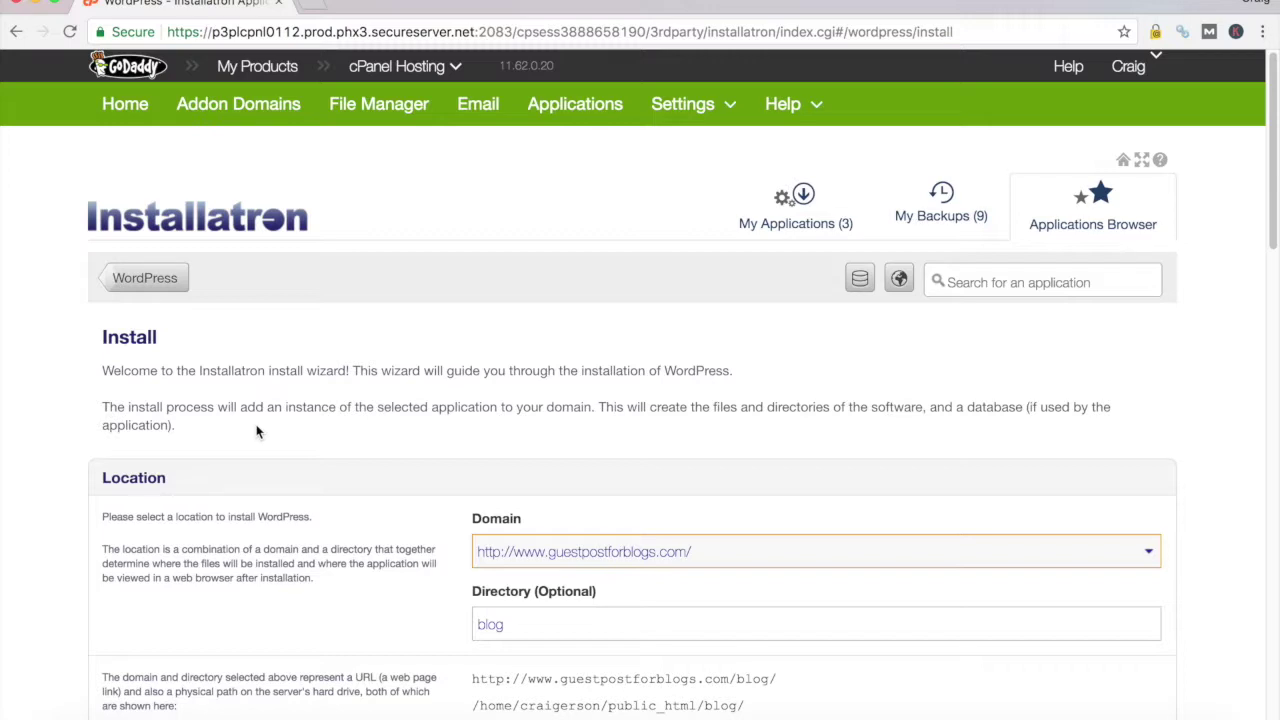
scroll(280, 425, "down", 3)
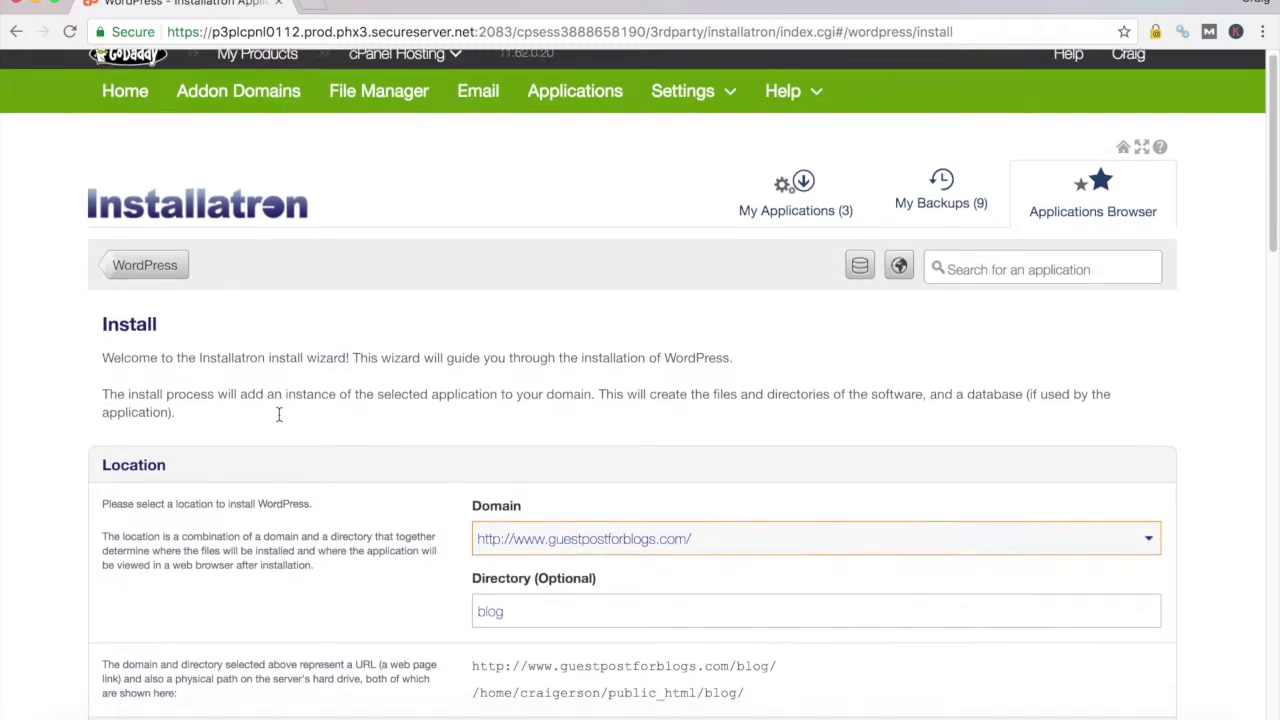
scroll(283, 420, "down", 5)
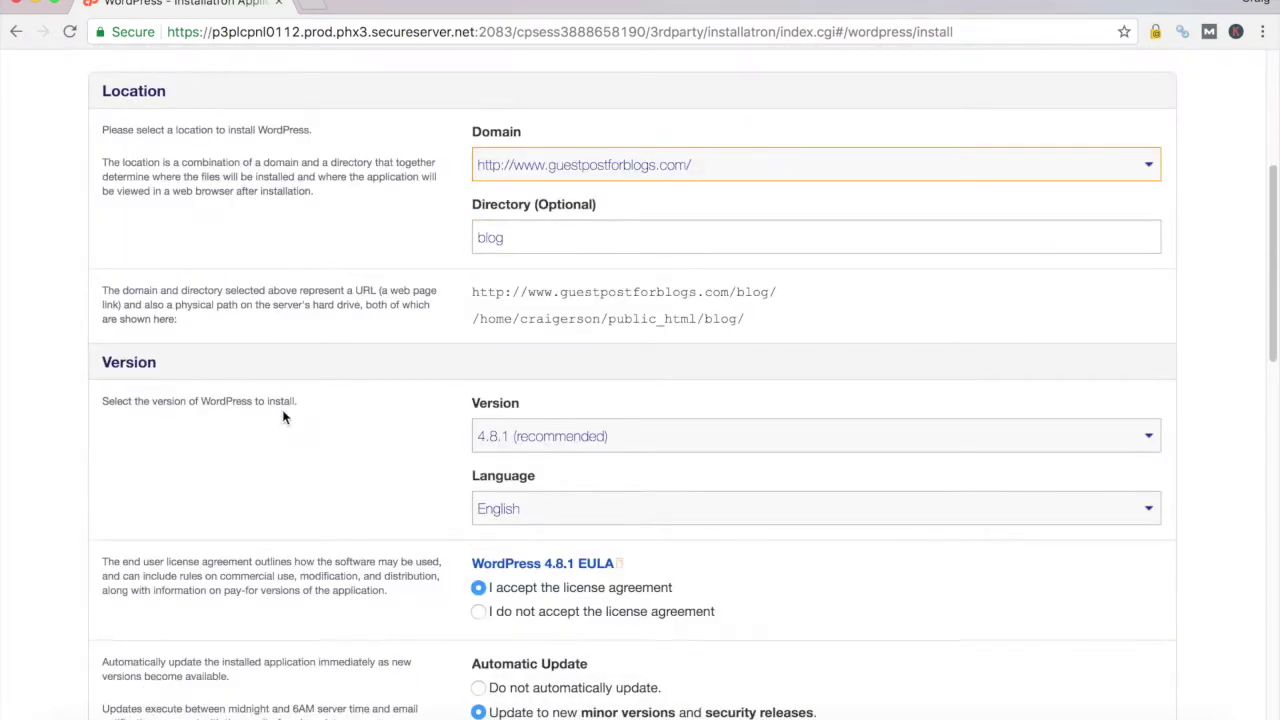
scroll(283, 418, "down", 3)
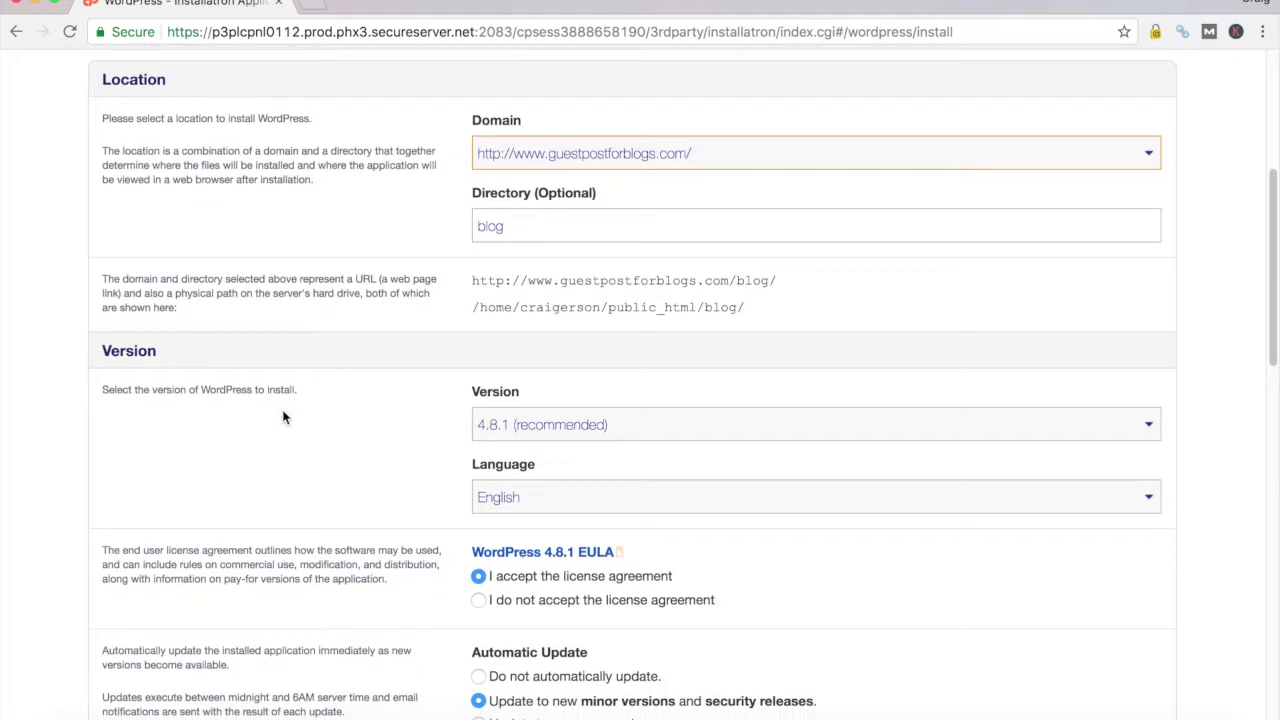
scroll(283, 418, "down", 3)
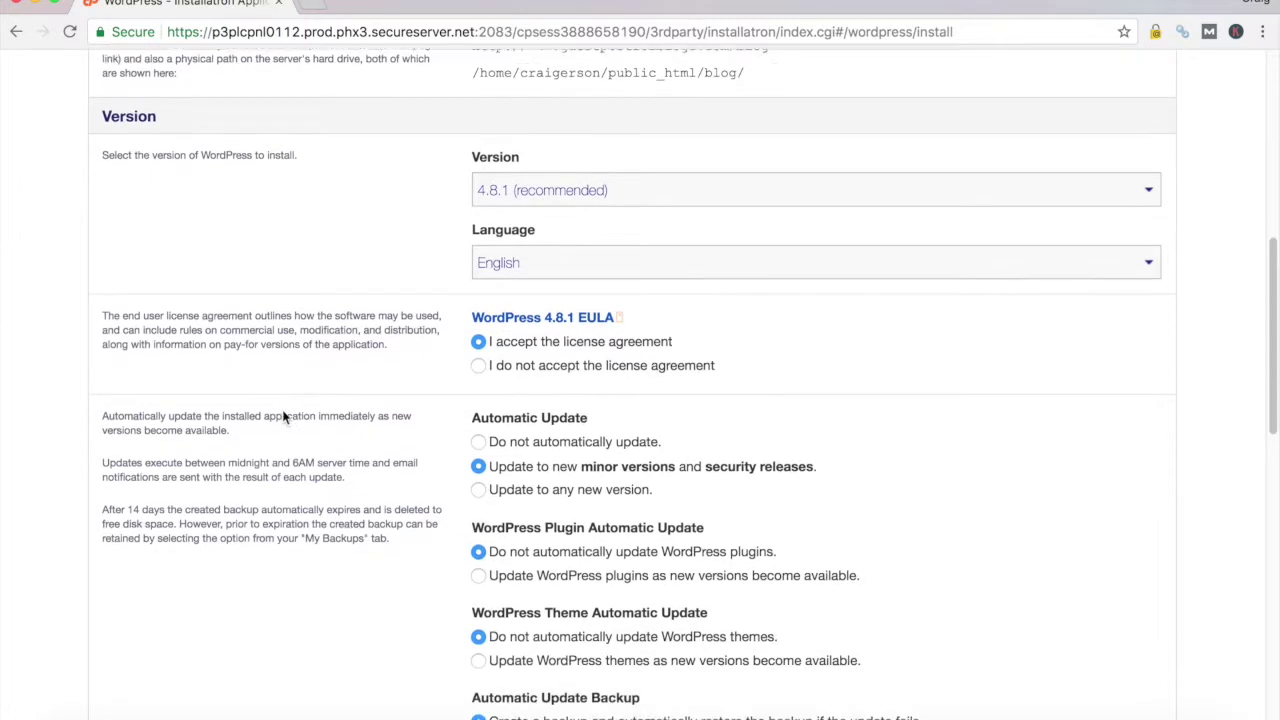
scroll(283, 415, "up", 10)
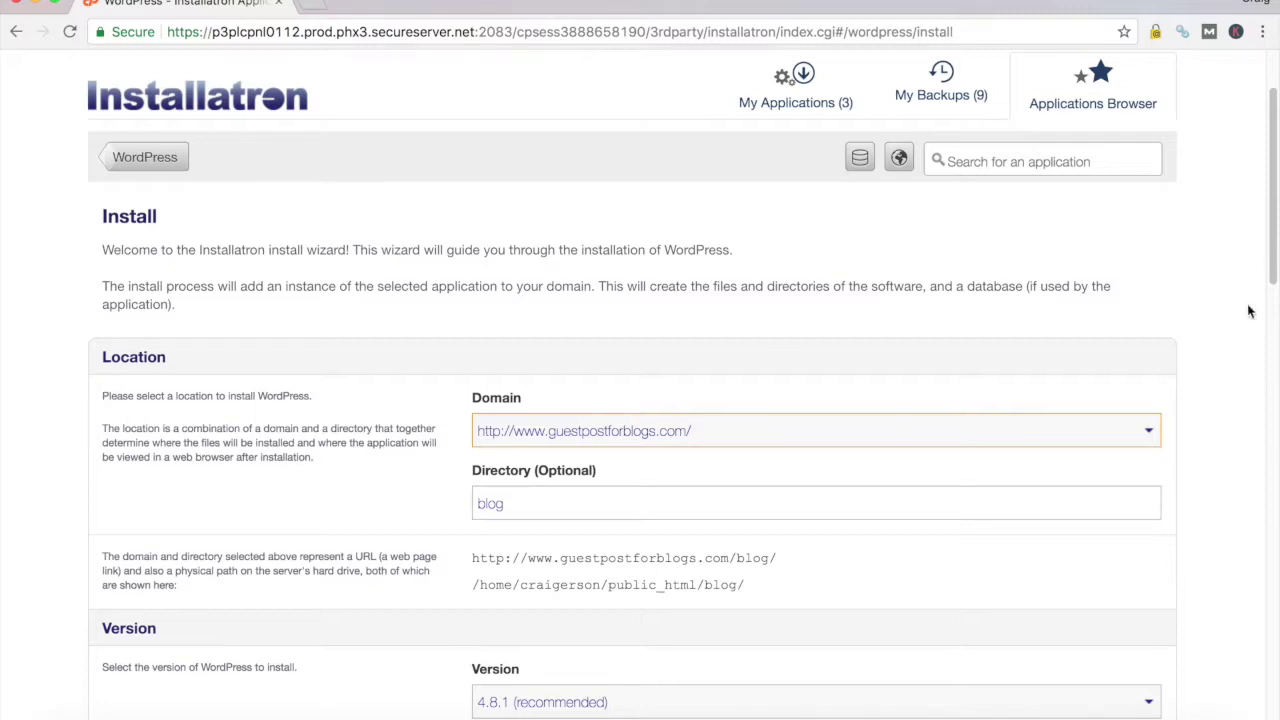
left_click(1148, 433)
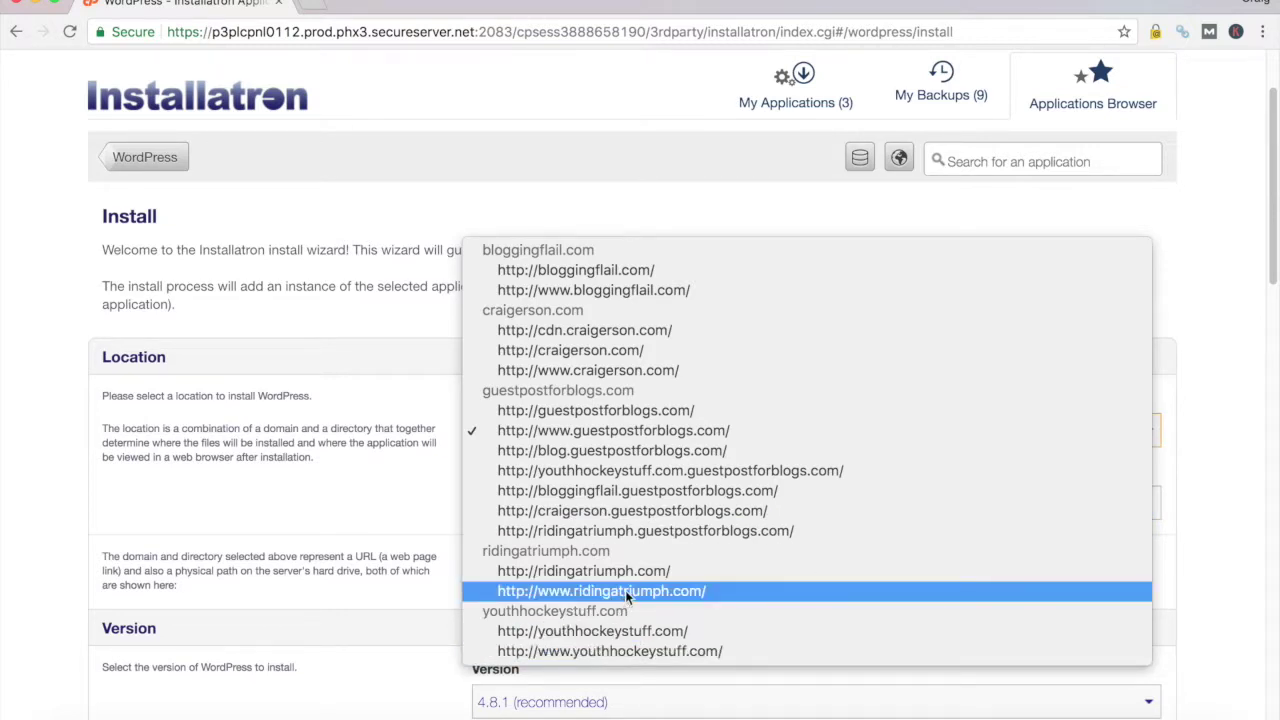
key("Escape")
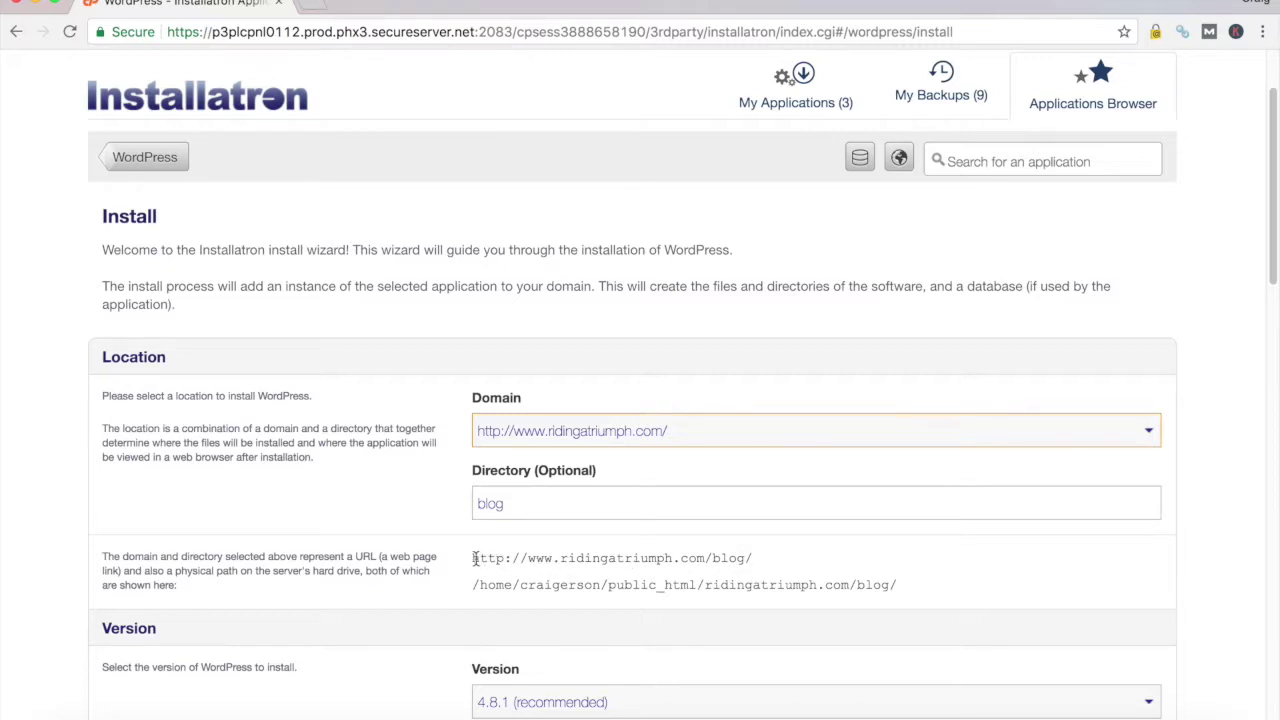
left_click_drag(474, 558, 760, 566)
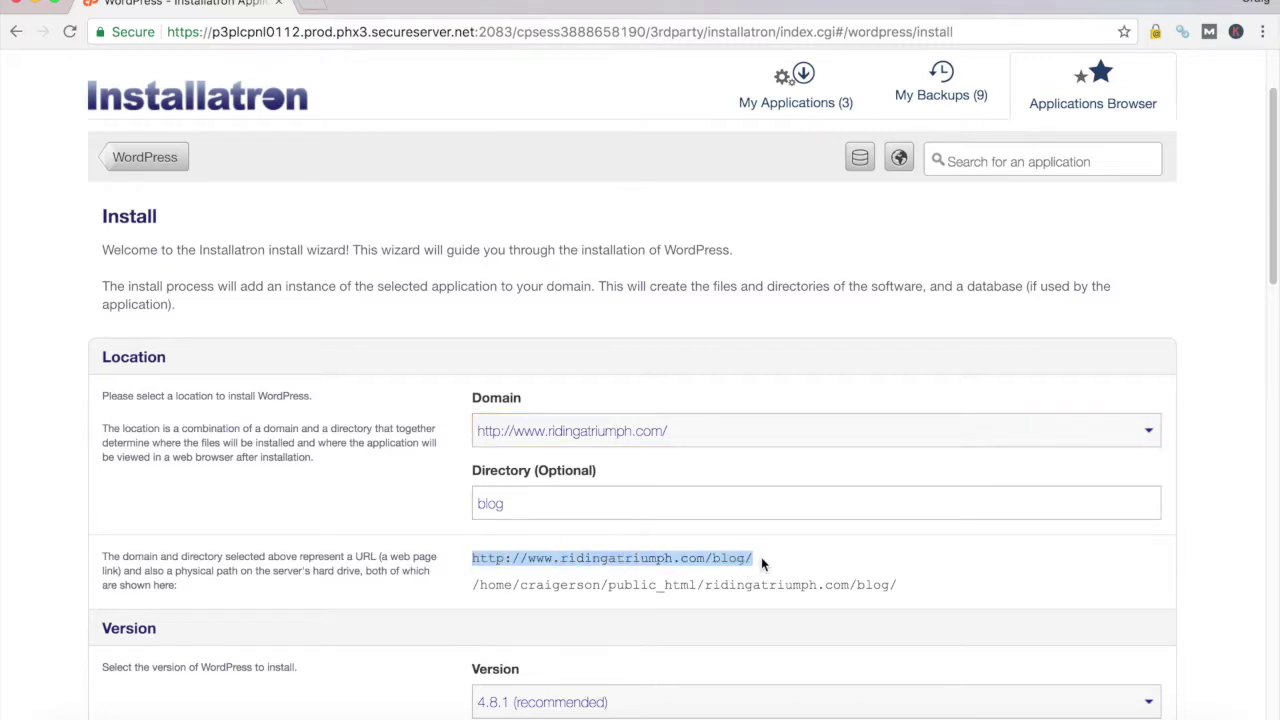
left_click(763, 560)
left_click_drag(524, 505, 463, 503)
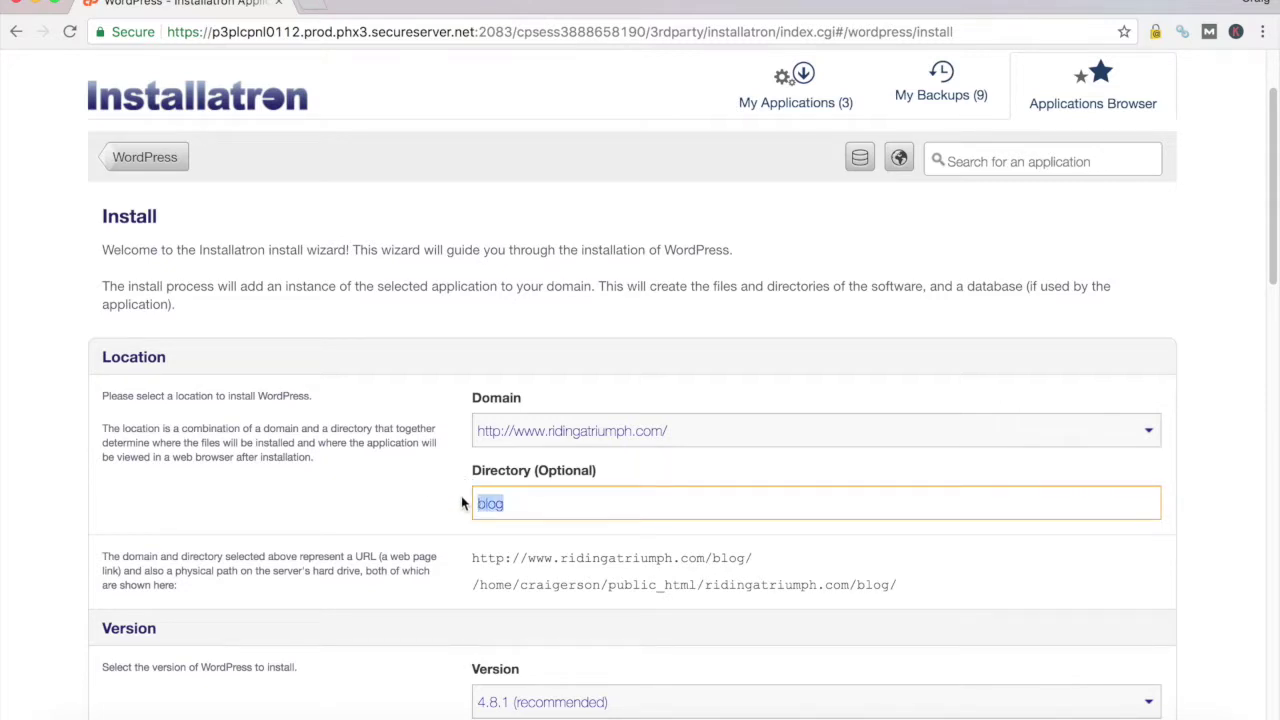
key("BackSpace")
left_click_drag(471, 559, 720, 560)
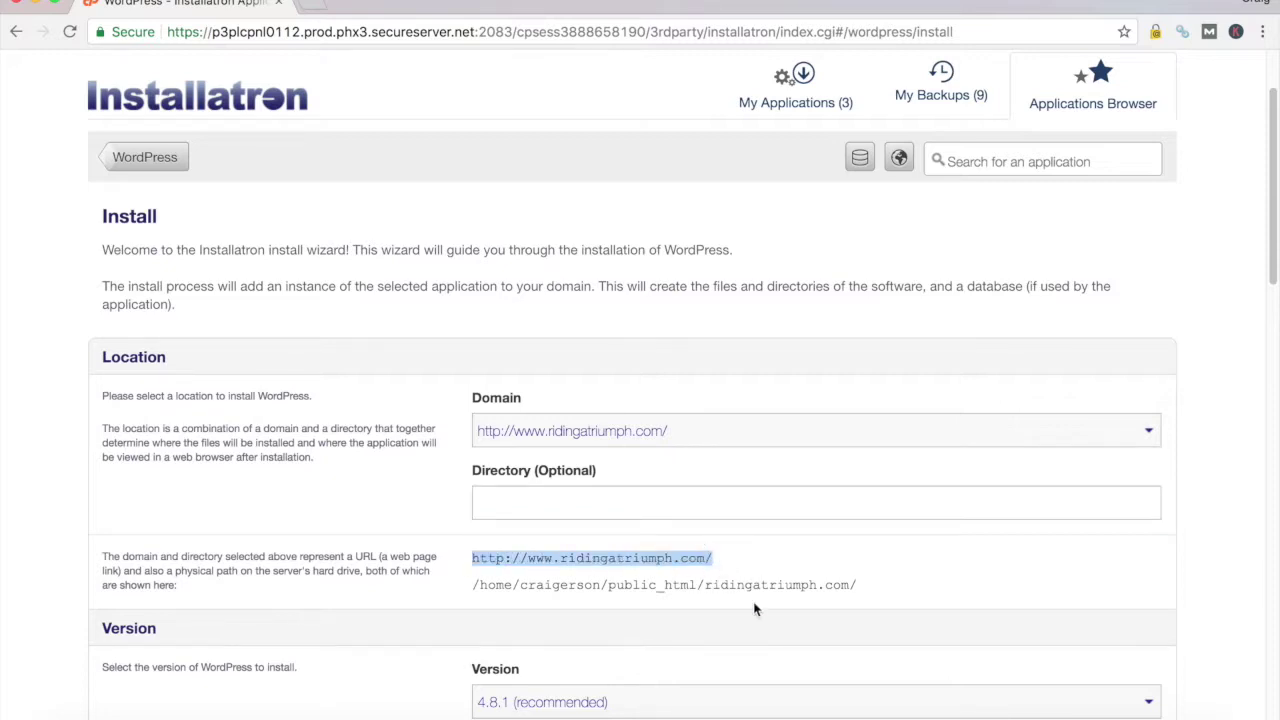
left_click(516, 504)
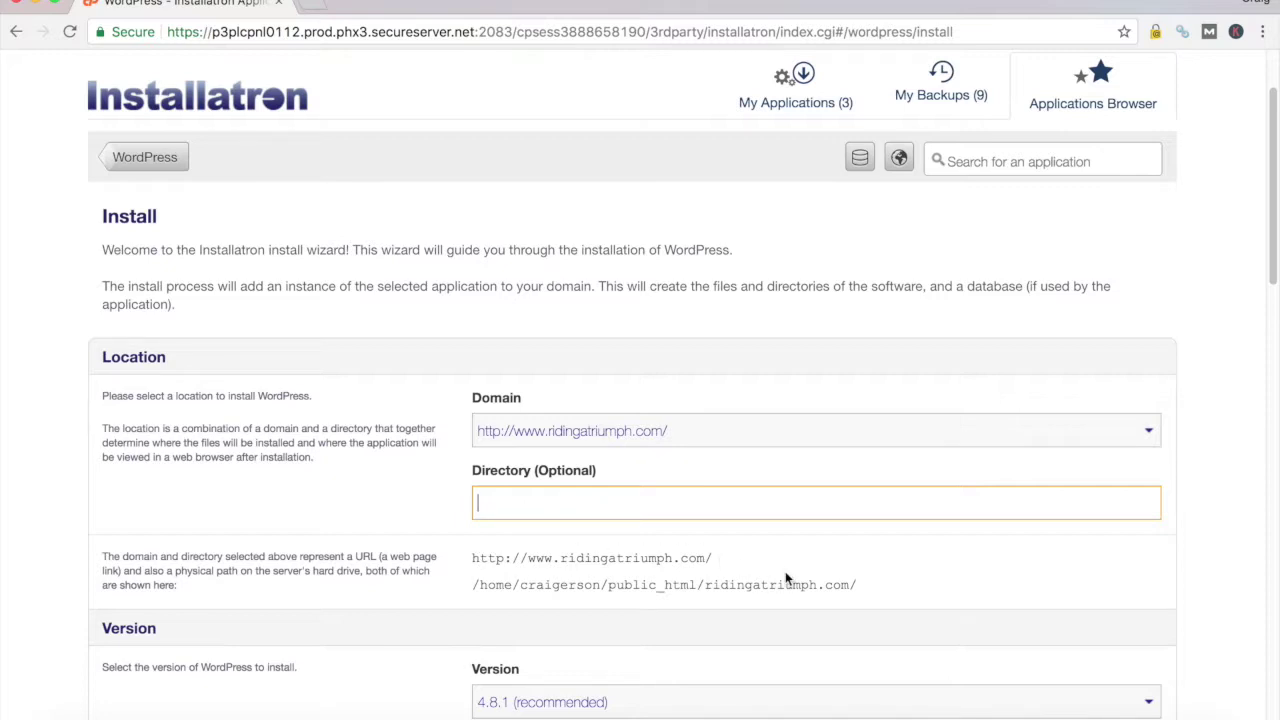
scroll(786, 578, "down", 2)
scroll(786, 578, "down", 1)
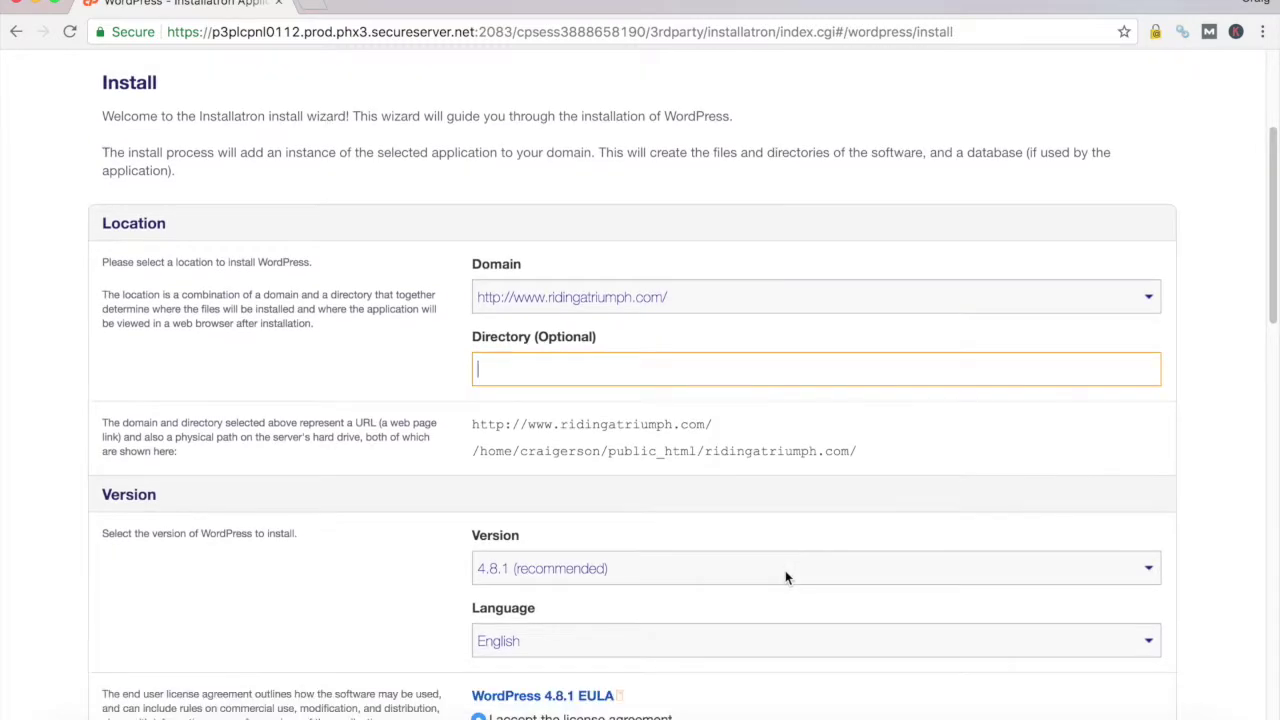
scroll(785, 577, "down", 4)
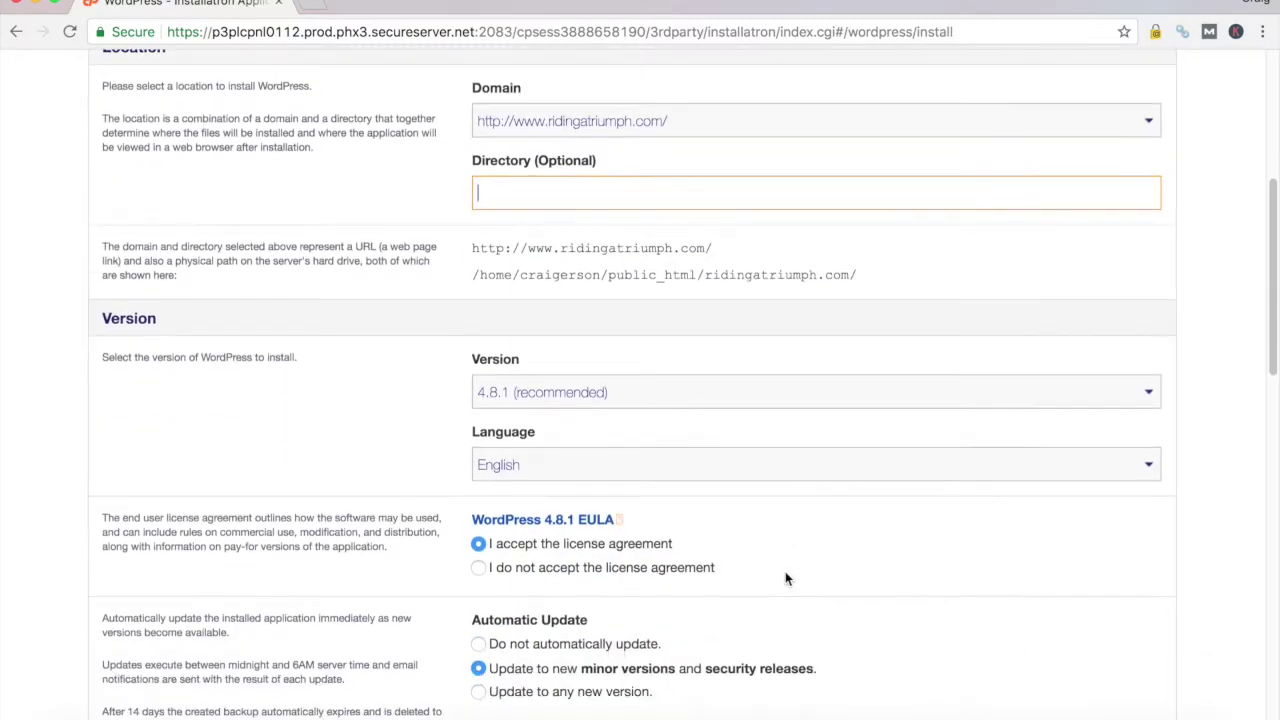
left_click(1150, 396)
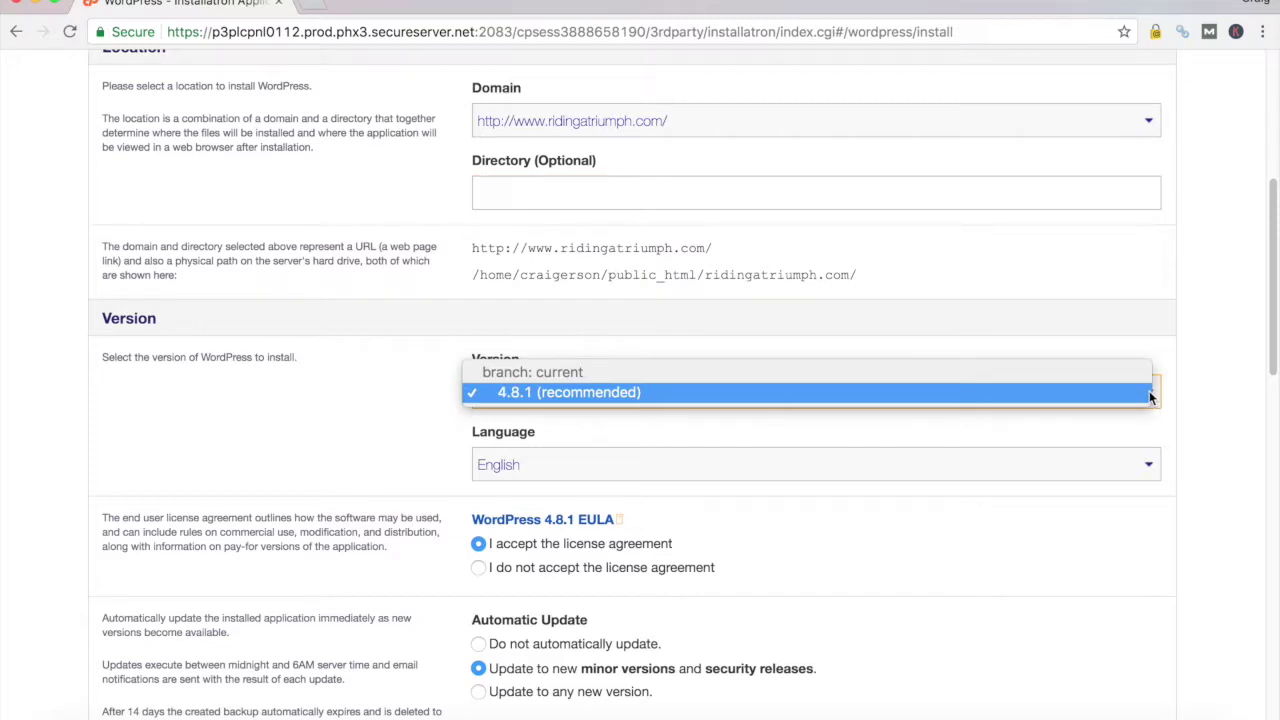
left_click(389, 402)
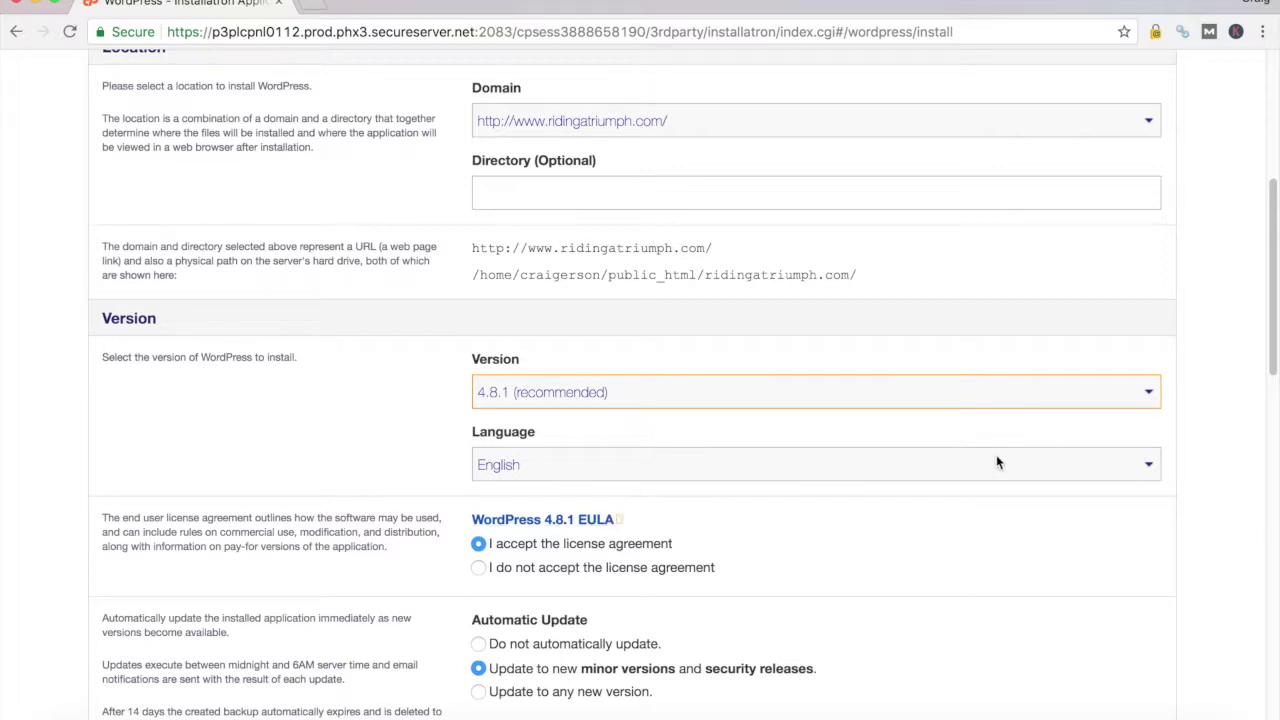
scroll(1026, 467, "down", 1)
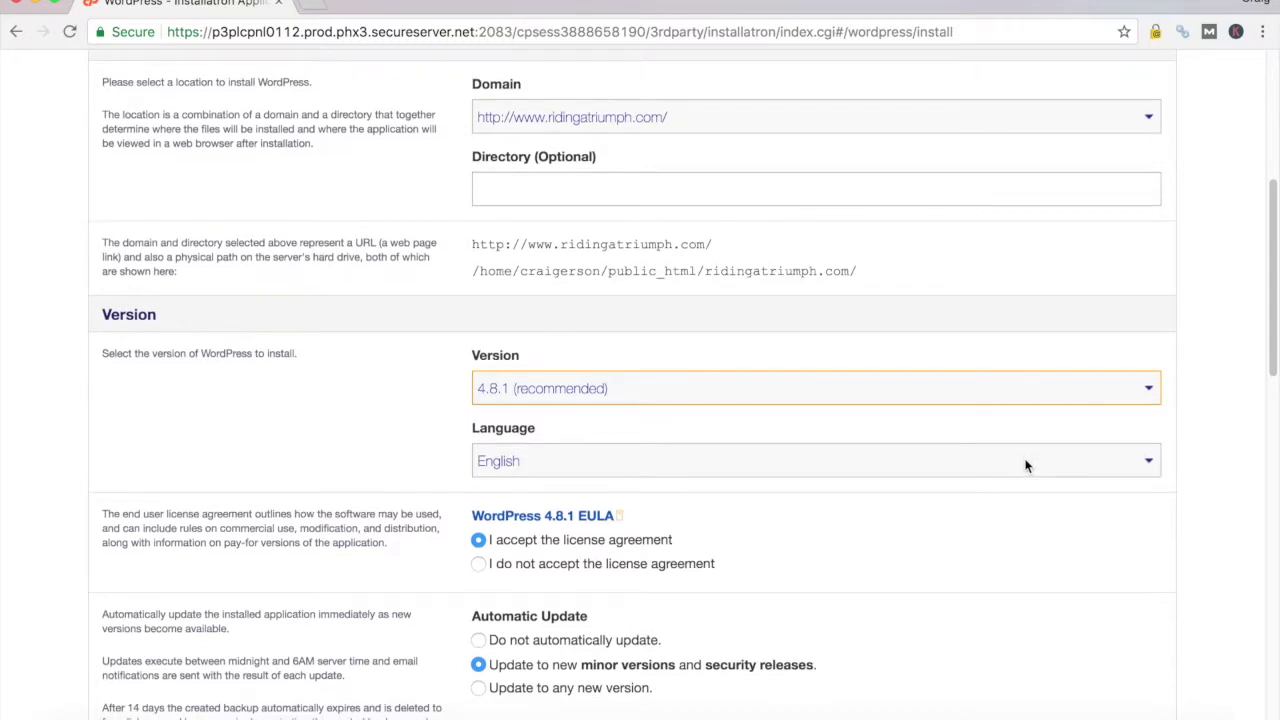
scroll(1026, 467, "down", 5)
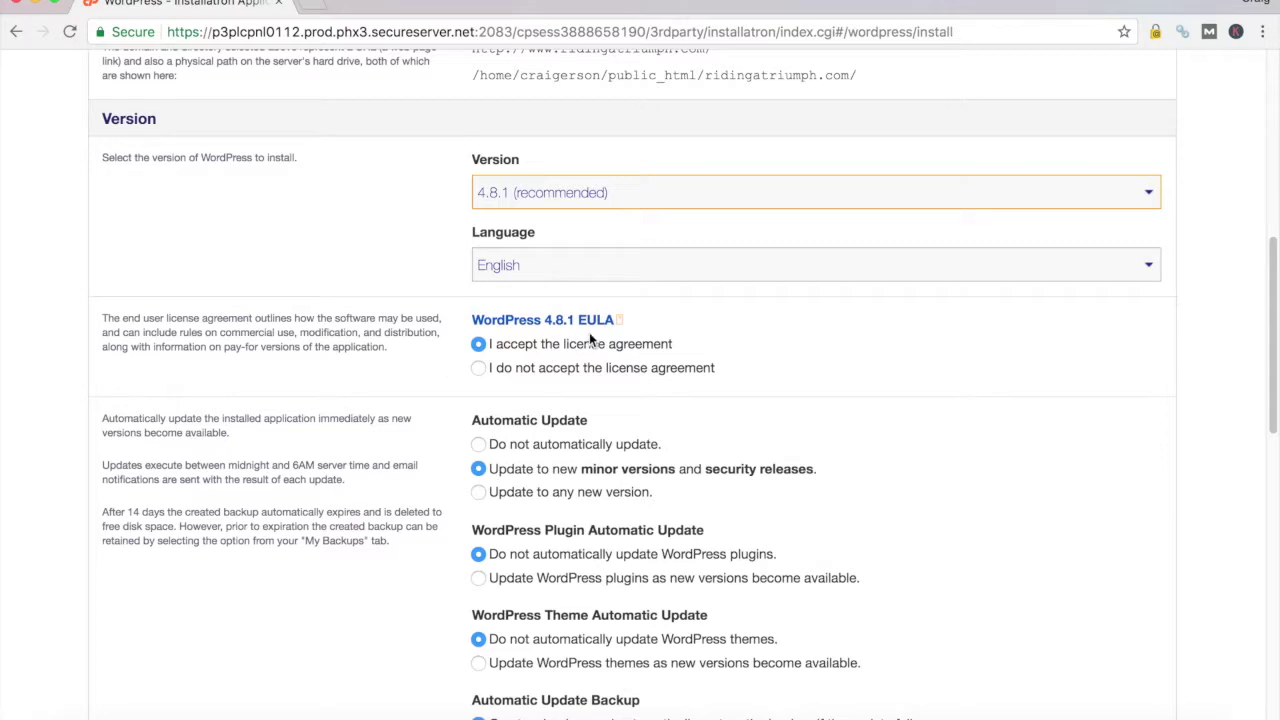
left_click(479, 344)
scroll(877, 460, "down", 3)
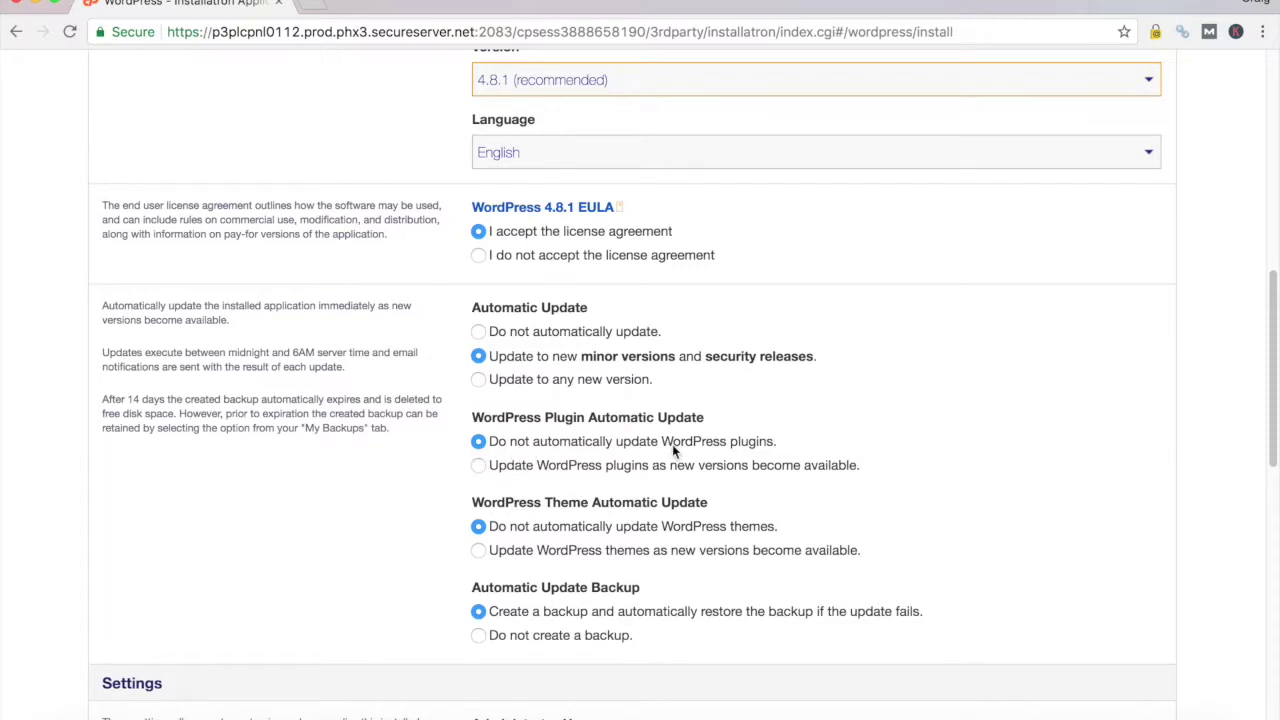
scroll(761, 441, "down", 2)
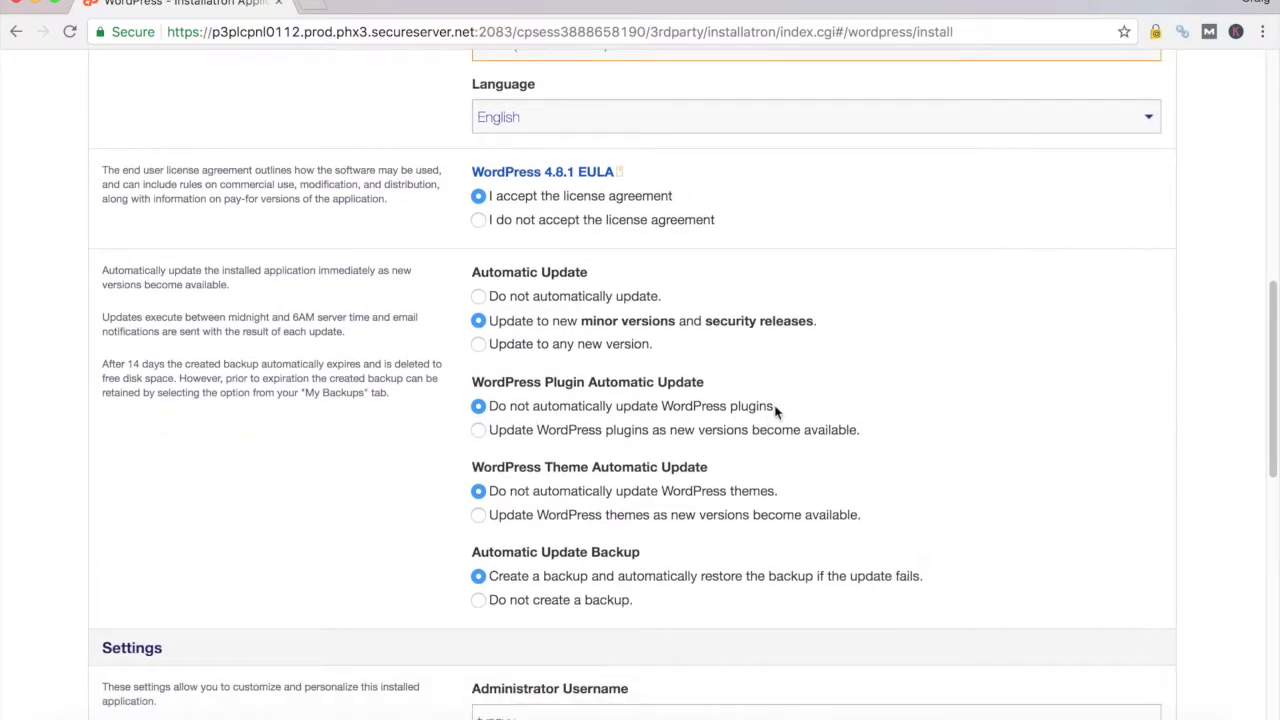
scroll(774, 400, "down", 1)
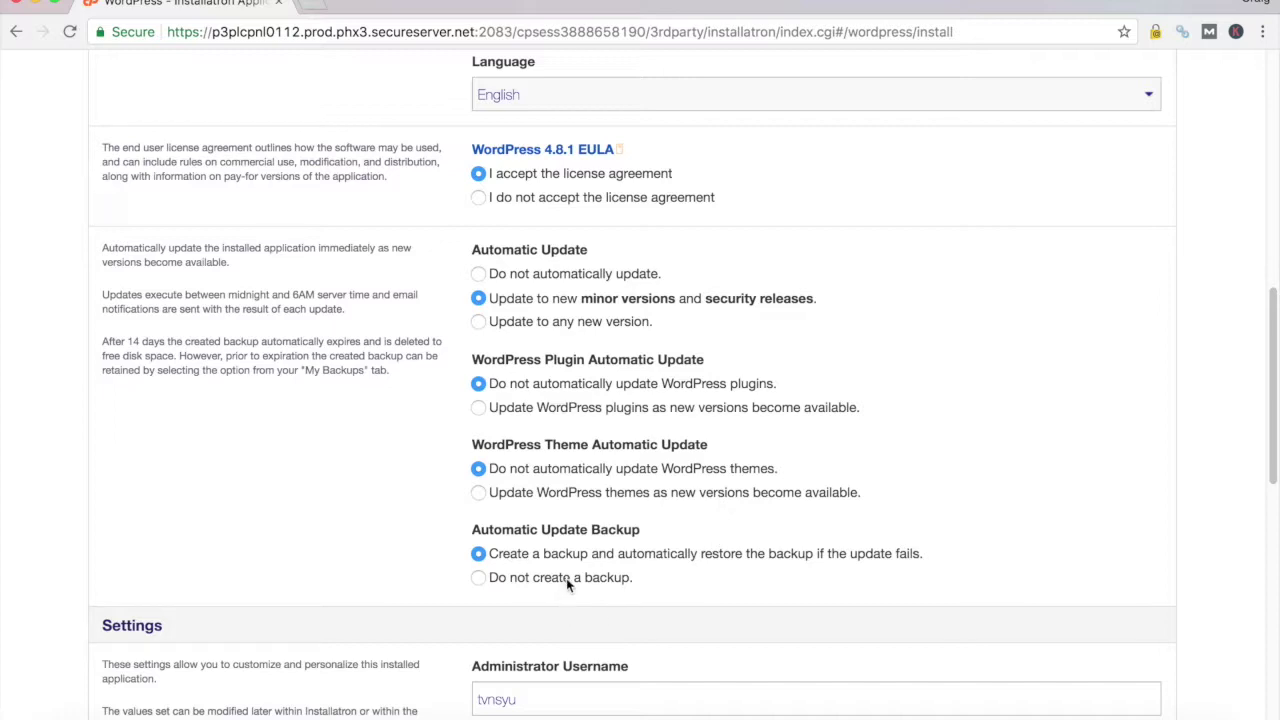
scroll(560, 577, "down", 1)
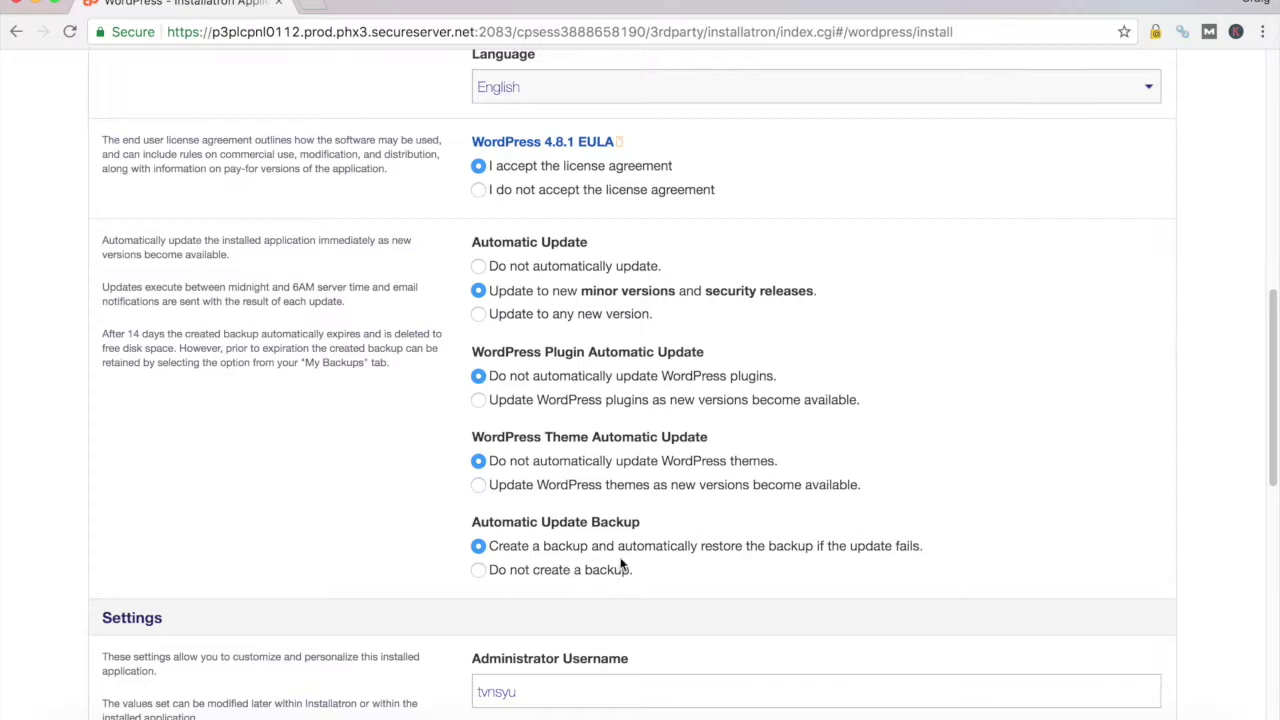
scroll(927, 548, "down", 1)
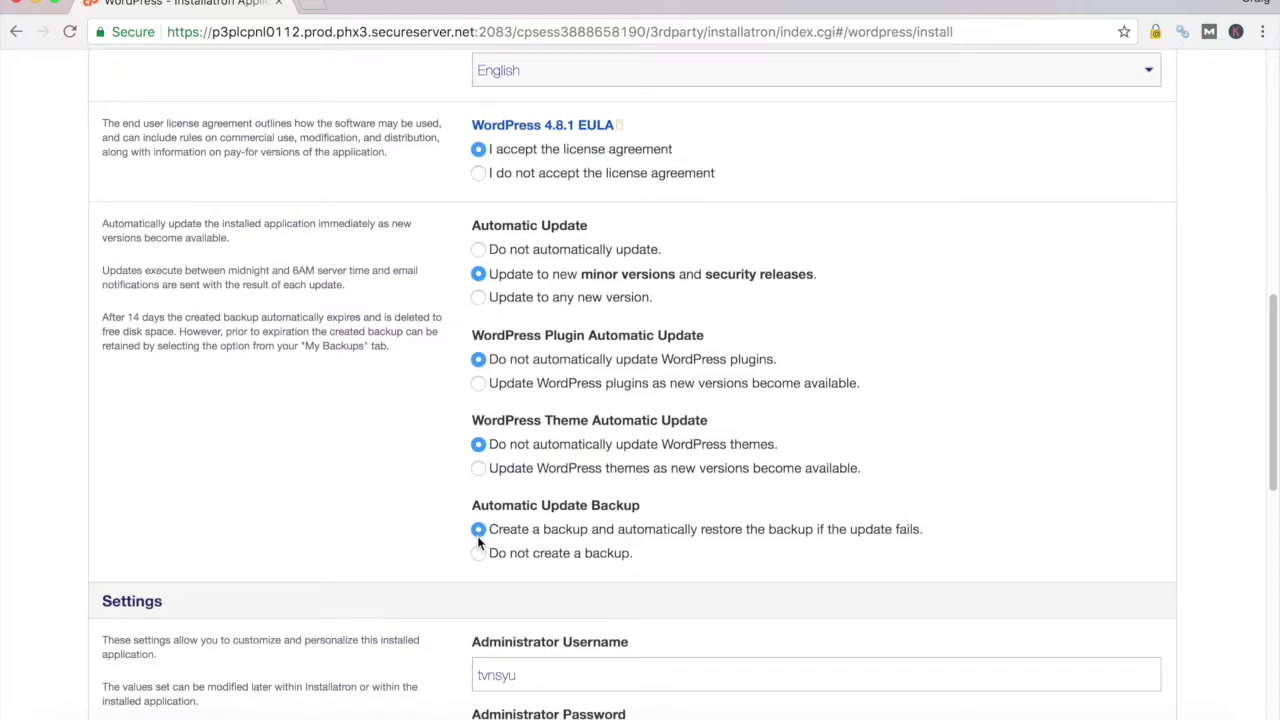
scroll(478, 541, "down", 3)
scroll(422, 610, "down", 10)
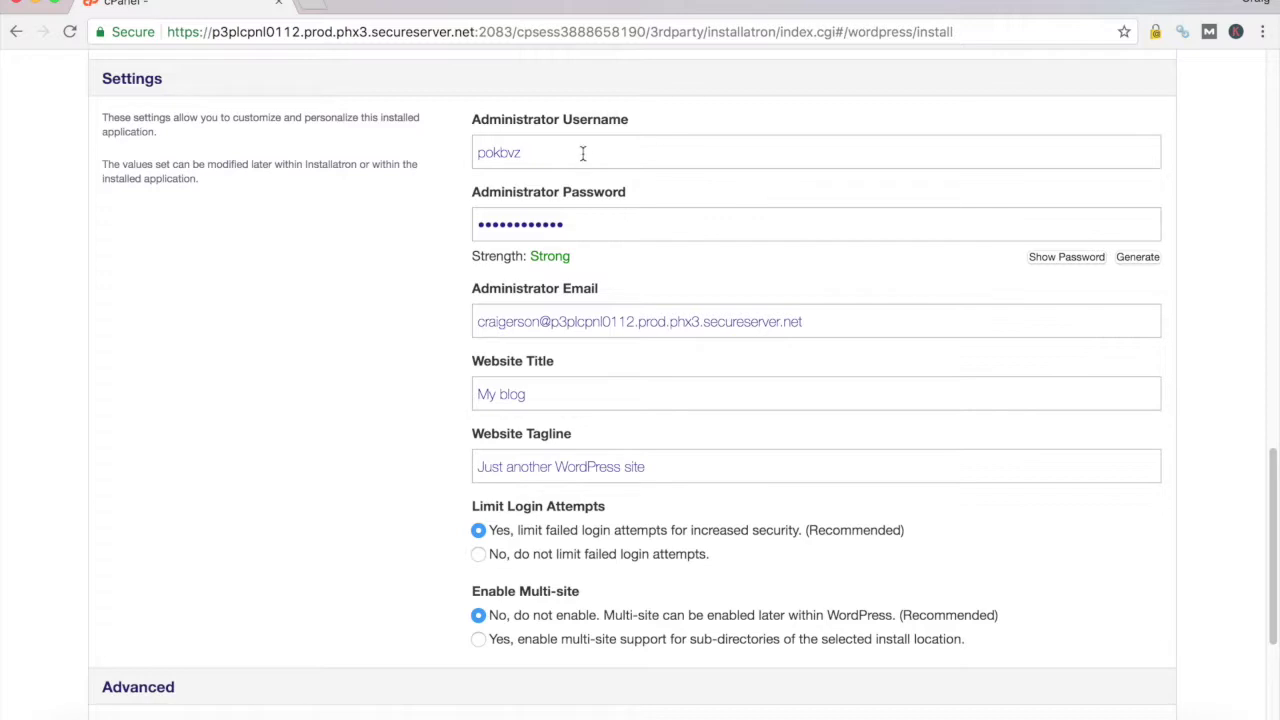
Set the administrator username to rat-admin and replace the generated password with your own strong one
left_click(1066, 258)
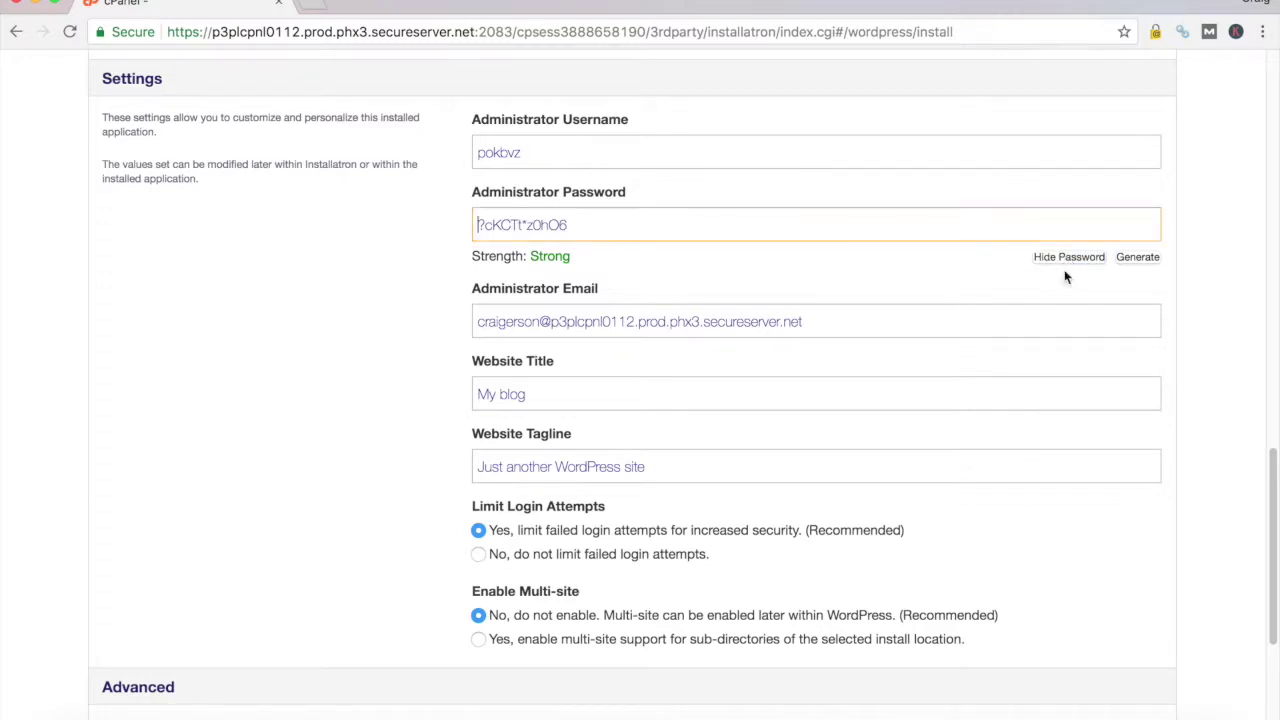
left_click(1066, 257)
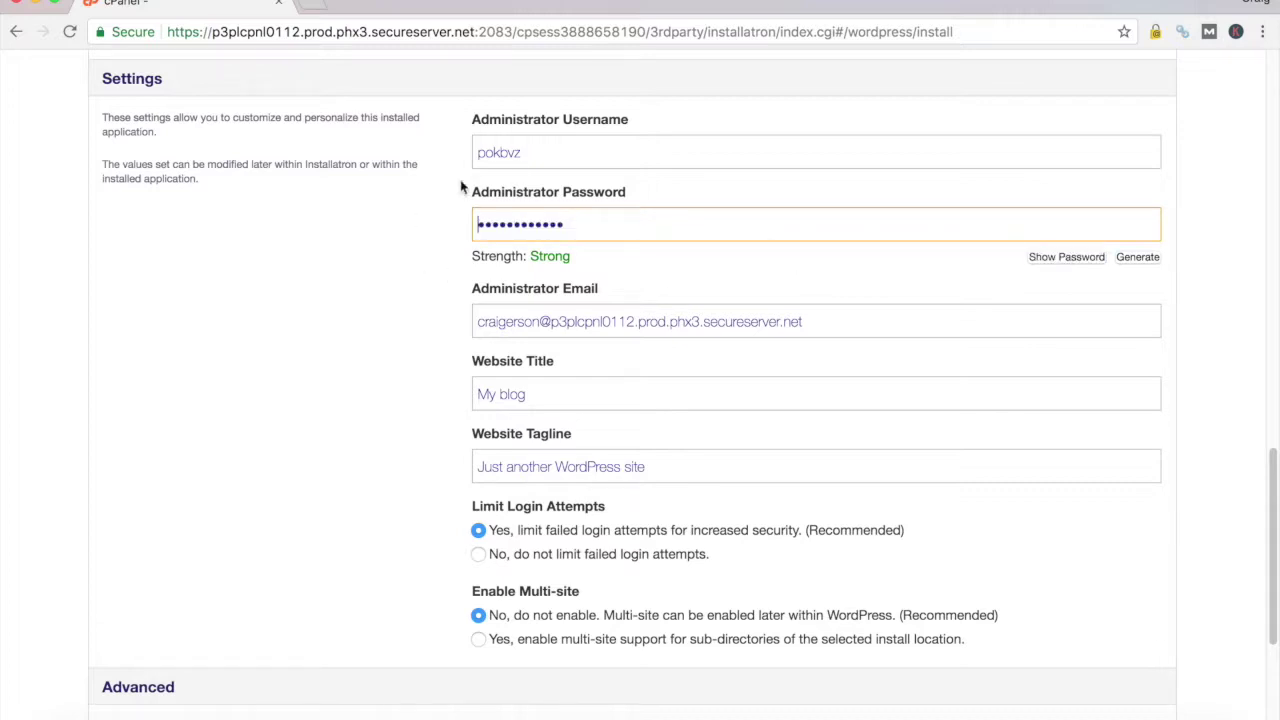
left_click_drag(544, 152, 423, 150)
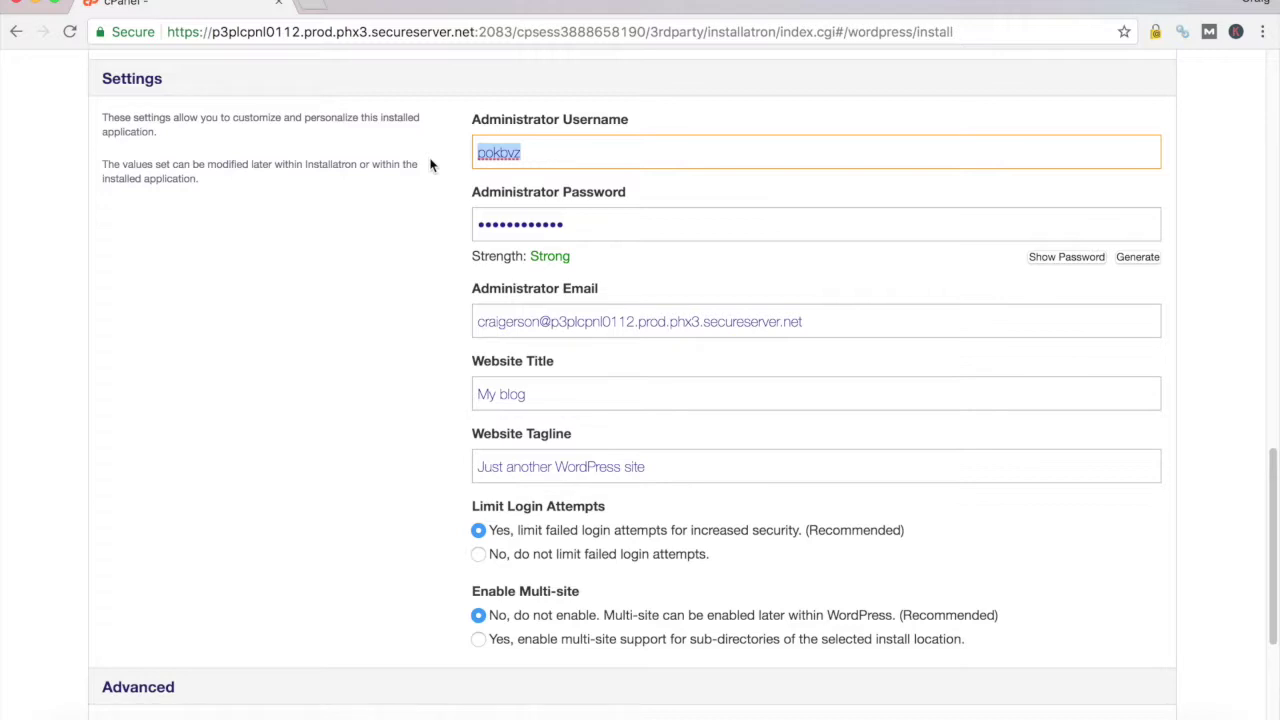
type("rat-admin")
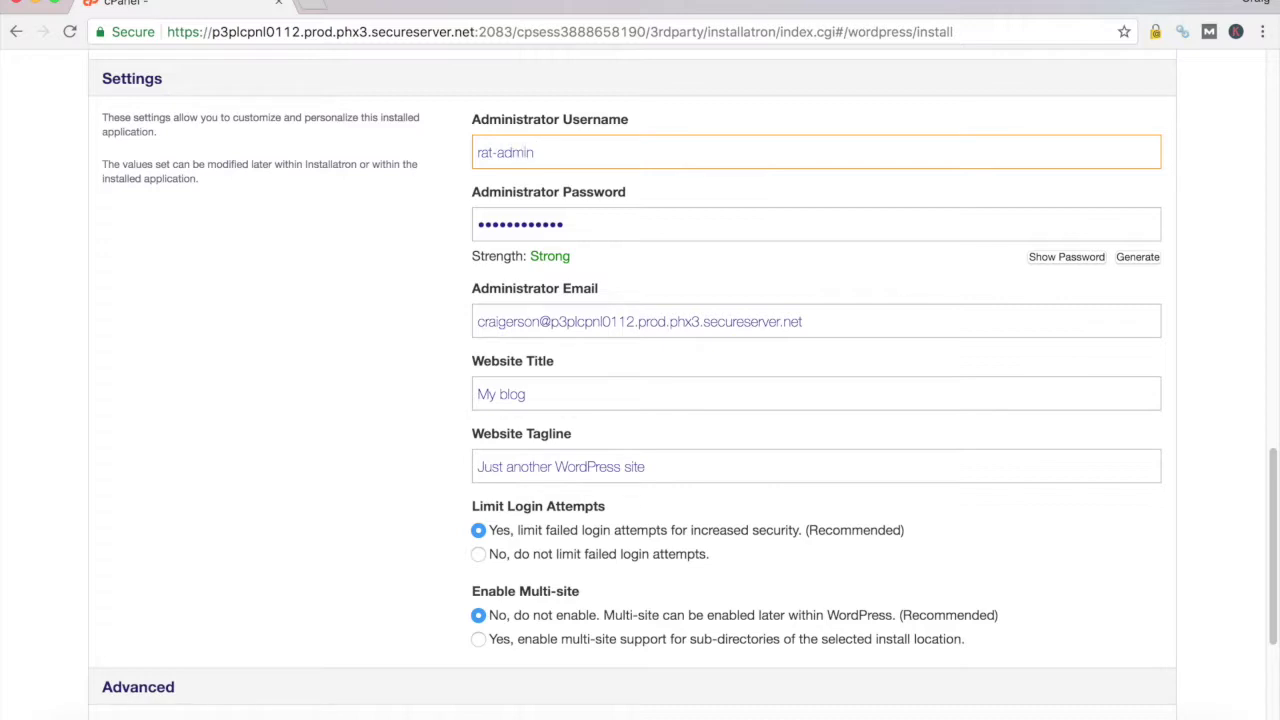
key("Tab")
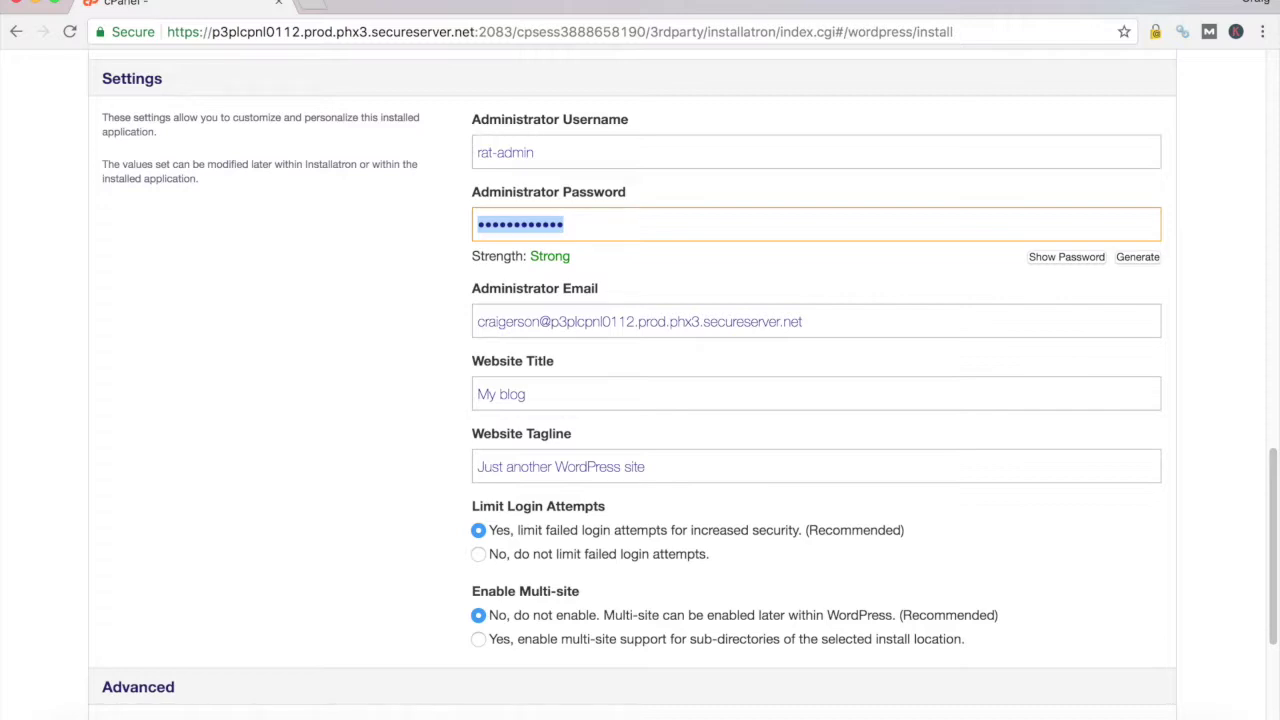
key("BackSpace")
type("abc")
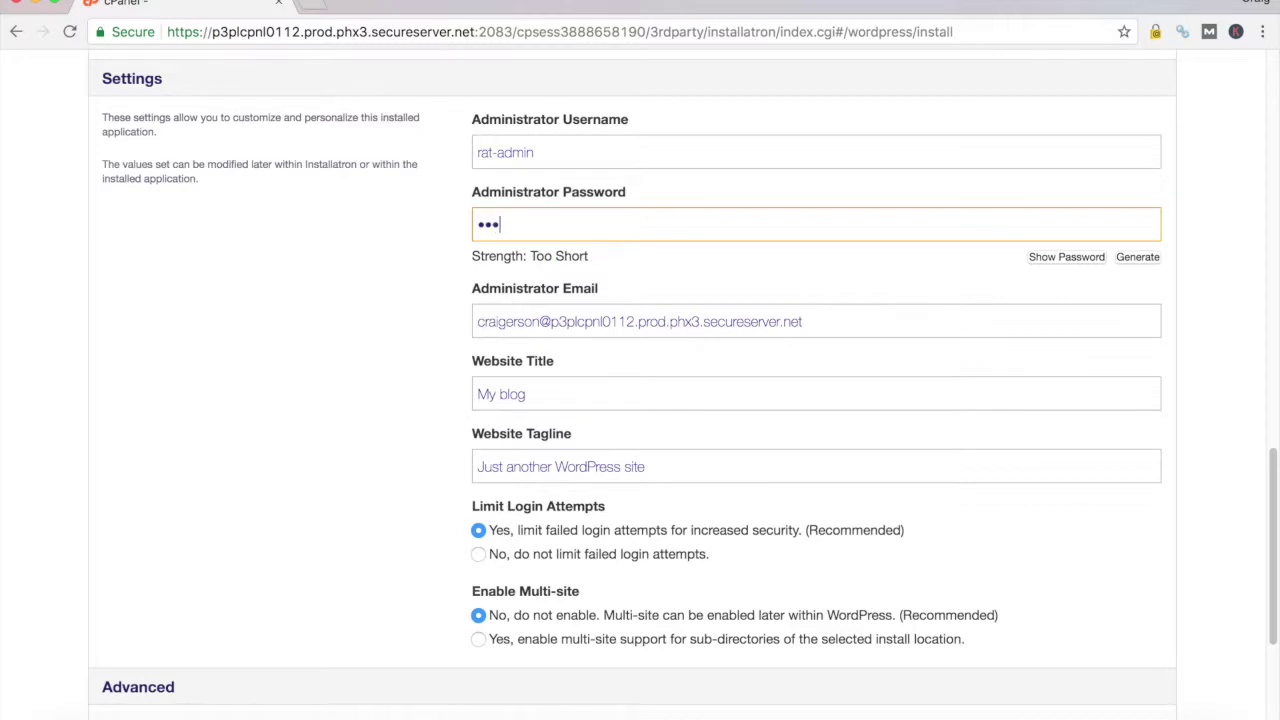
type("12345678")
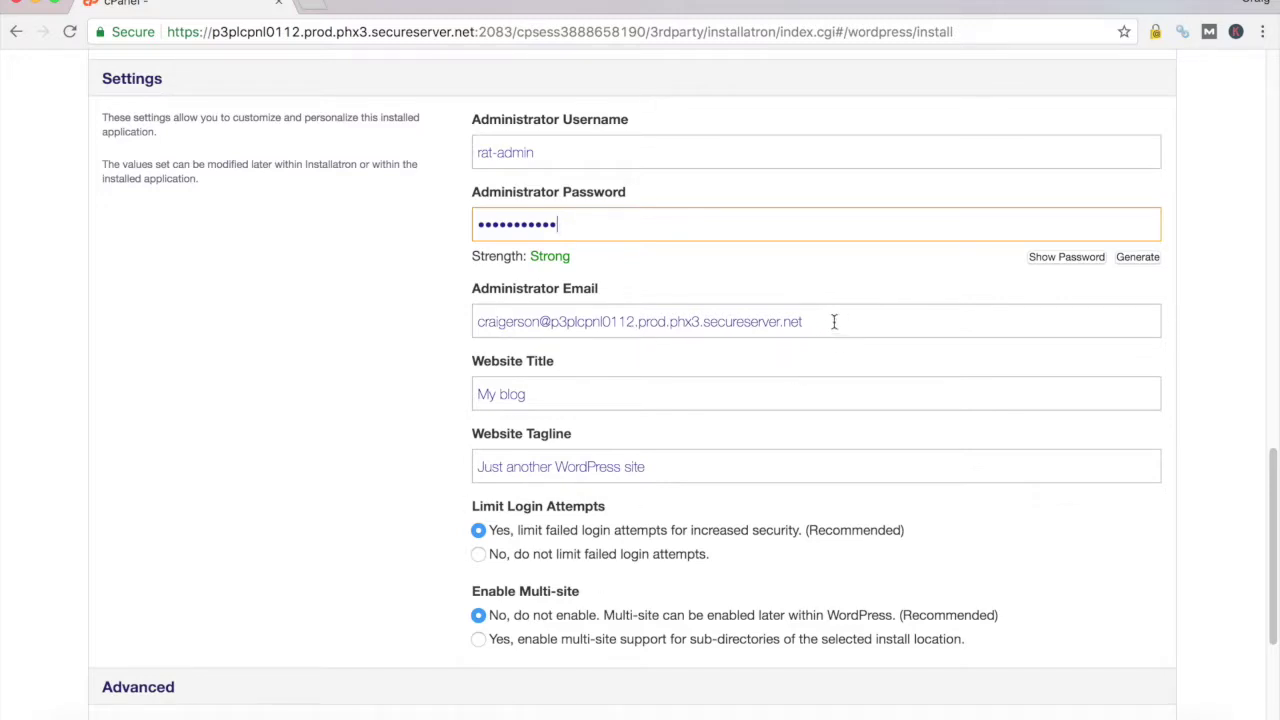
left_click_drag(834, 321, 408, 323)
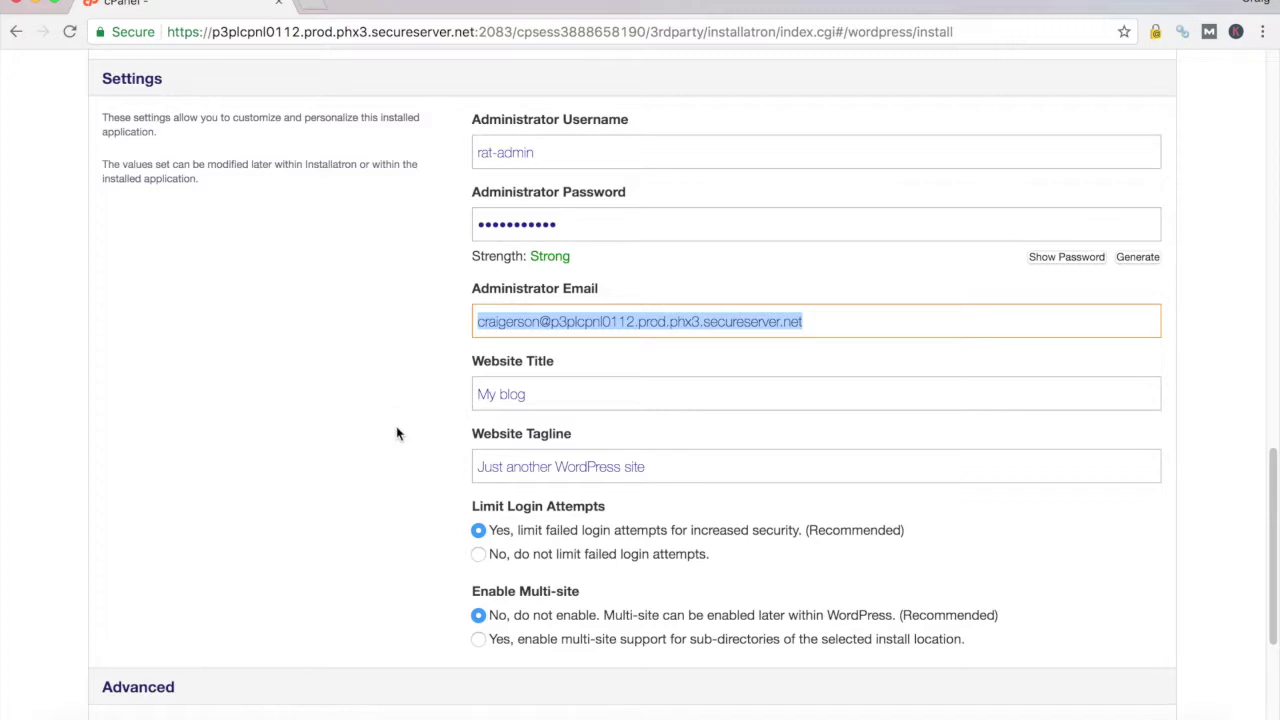
Replace the administrator e-mail with the new e-mail address
key("BackSpace")
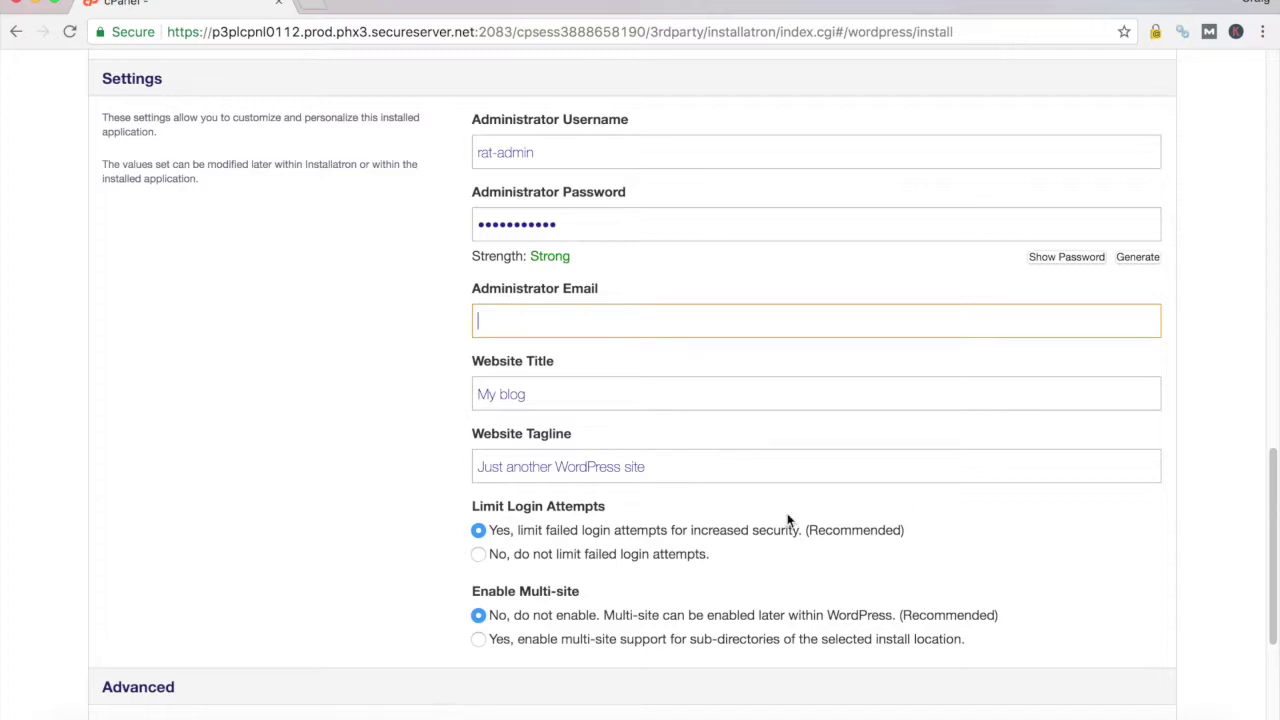
left_click(557, 392)
left_click(601, 320)
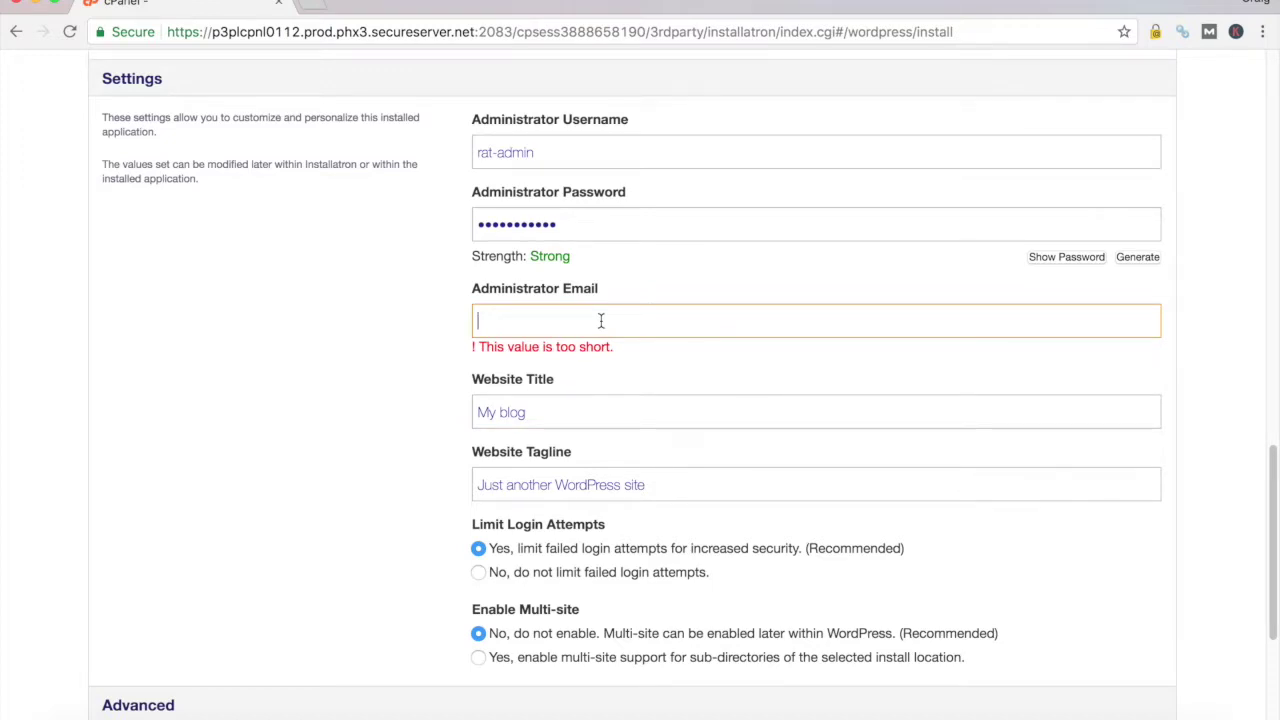
type("craigdummy@test.co")
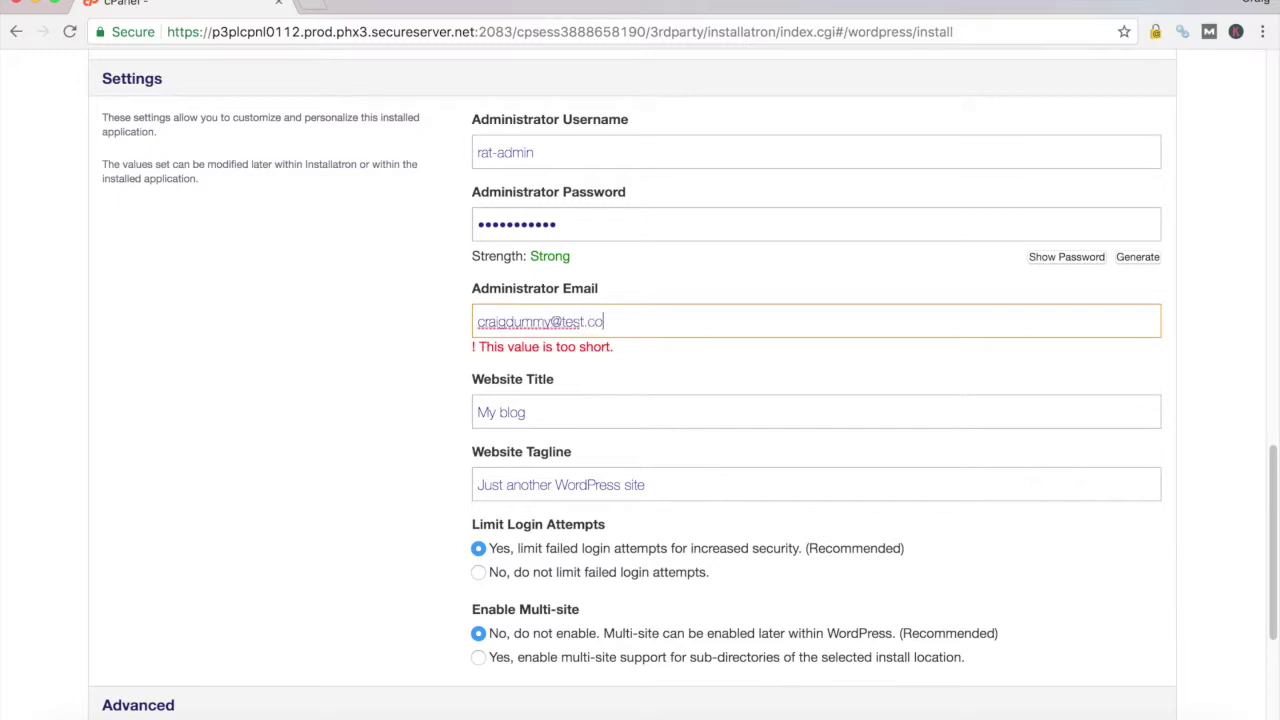
type("m")
key("Tab")
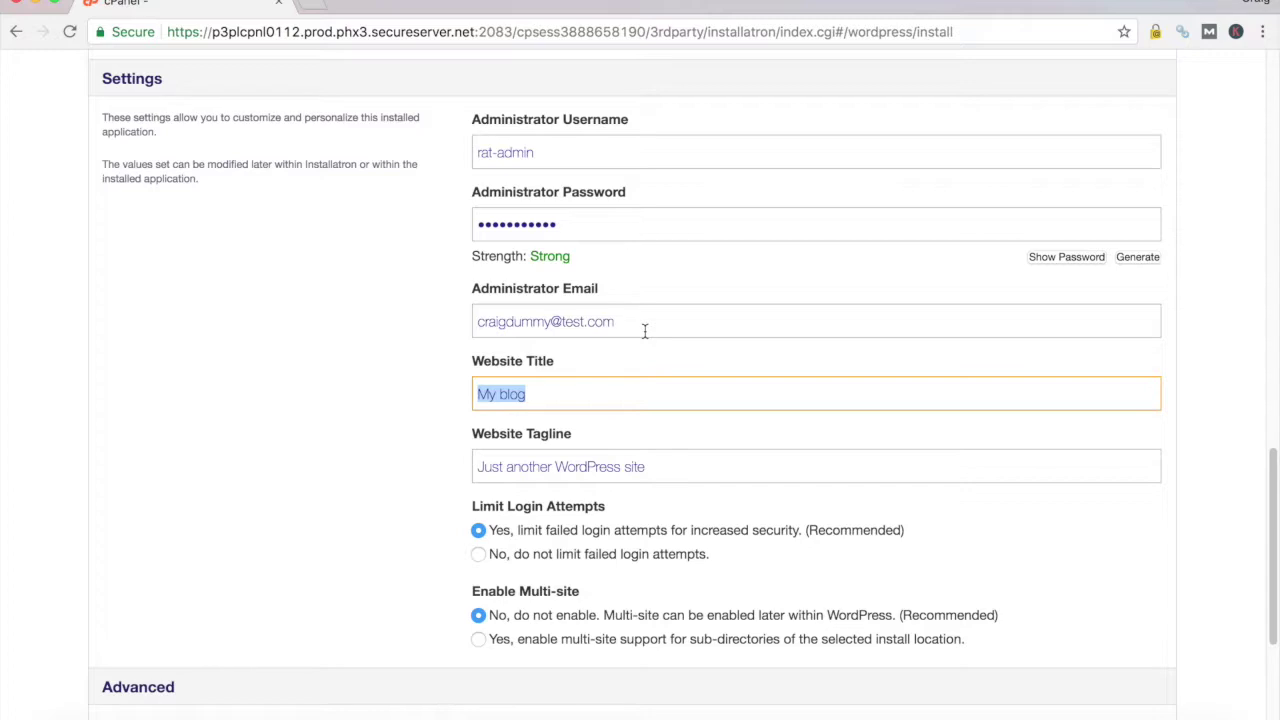
Keep the default My blog title and tagline, and recheck the username and password
left_click(561, 394)
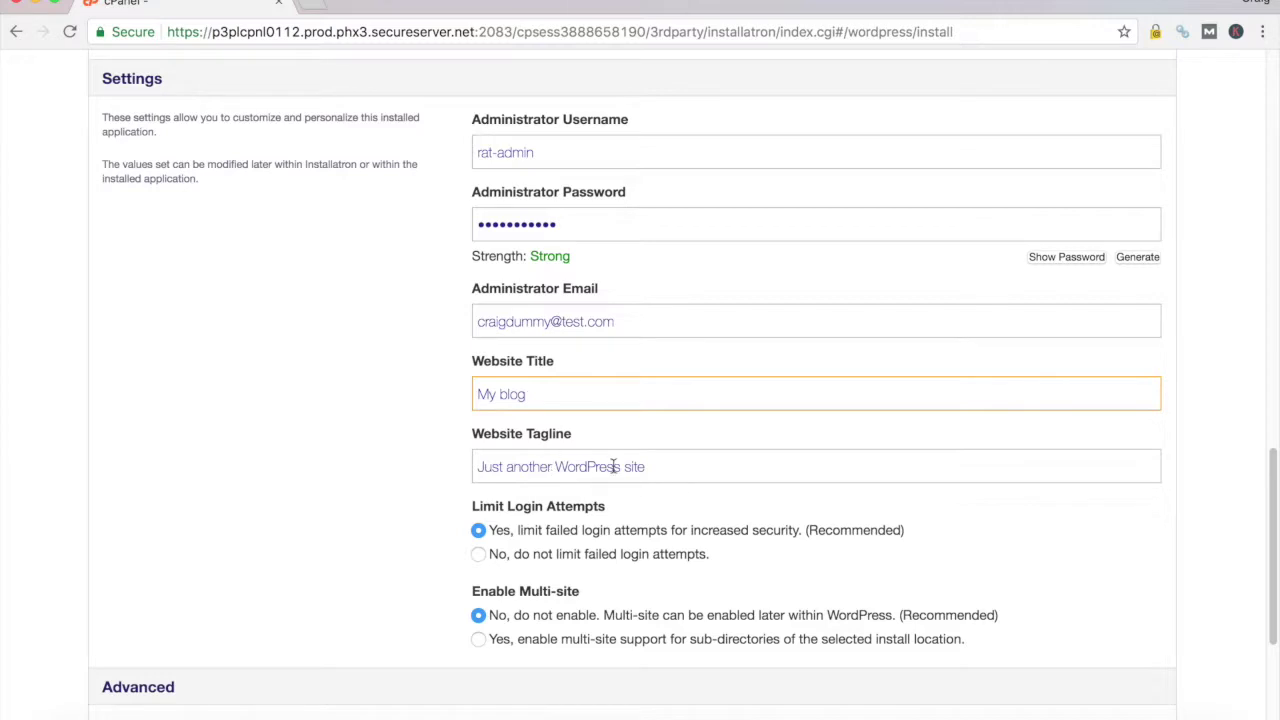
left_click(668, 466)
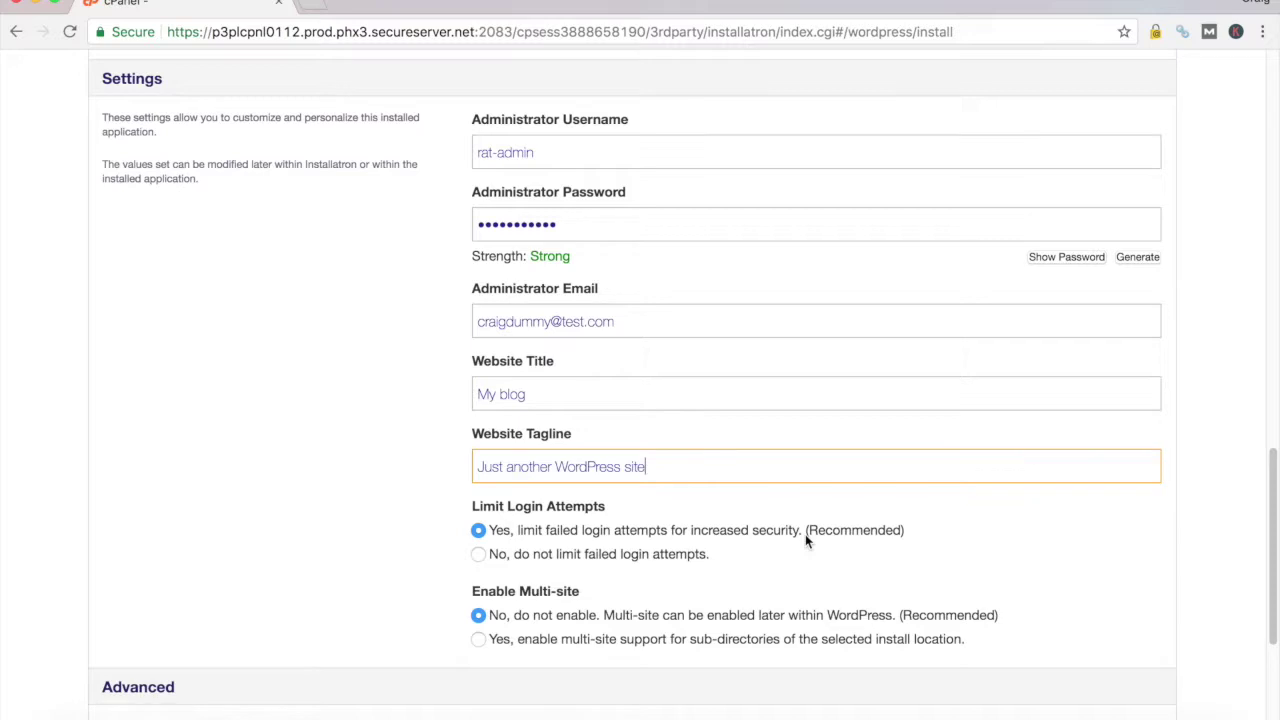
left_click(565, 151)
left_click(580, 222)
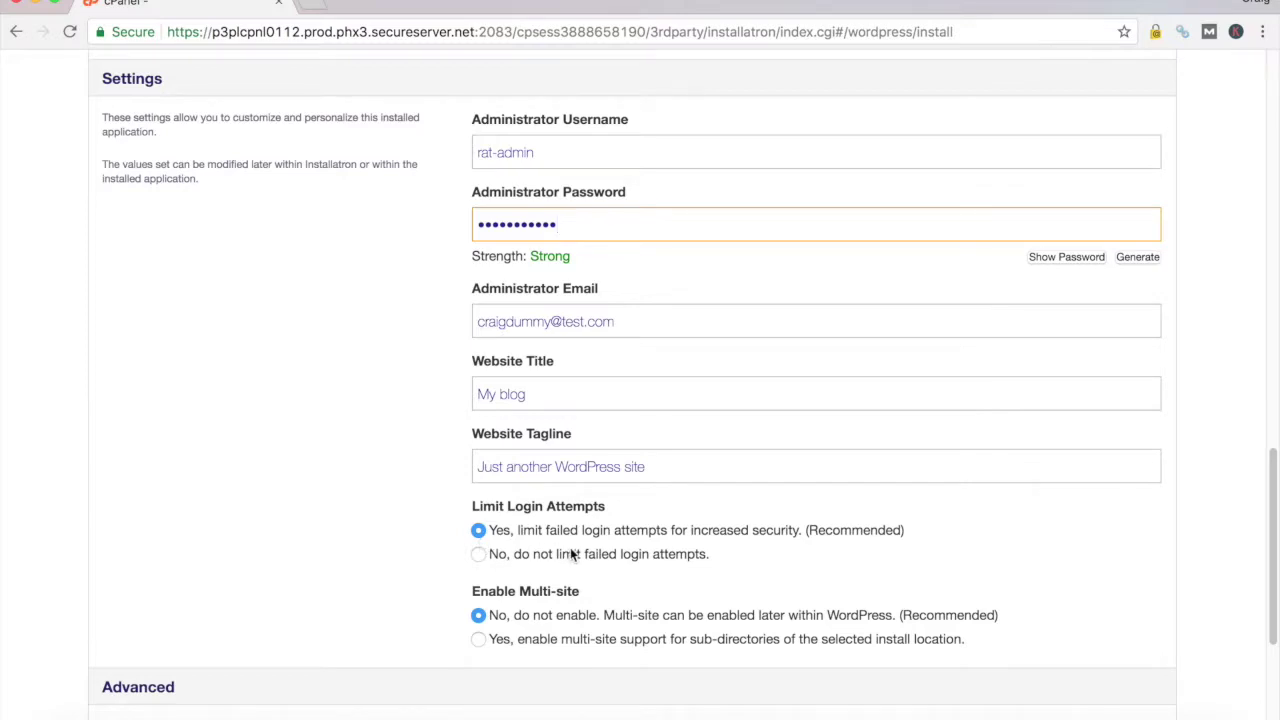
scroll(666, 551, "down", 1)
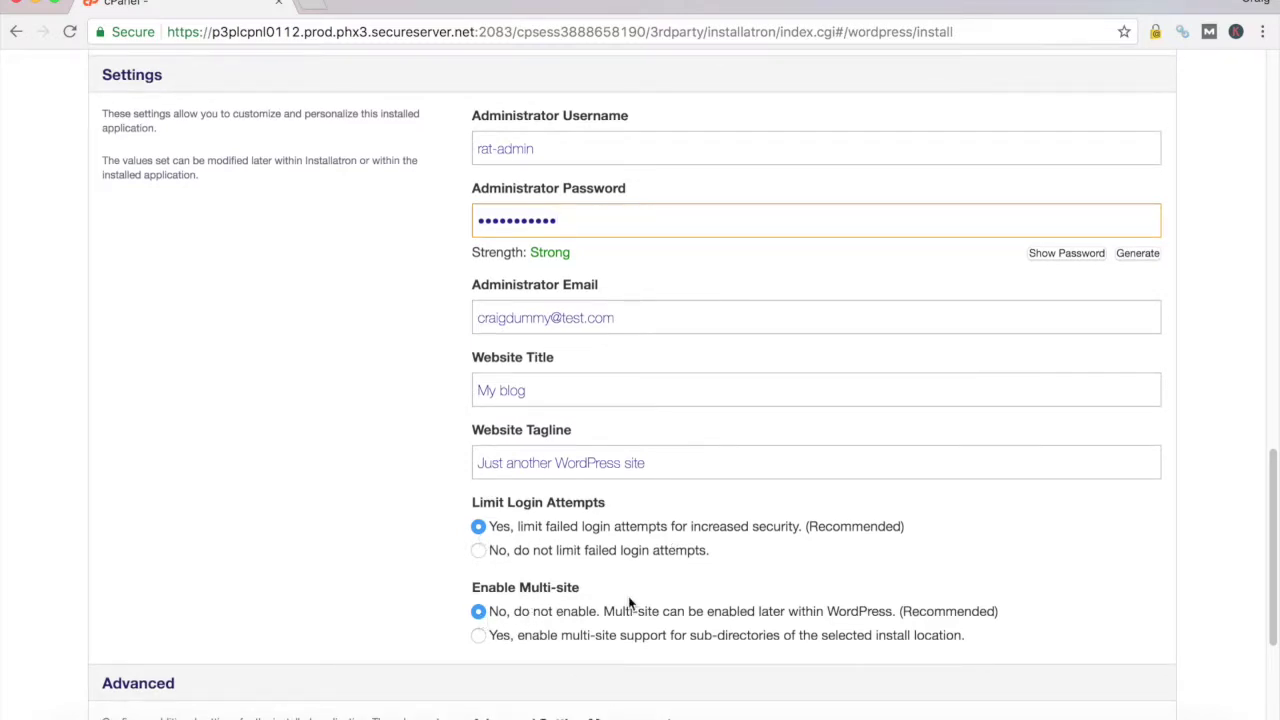
scroll(628, 600, "down", 5)
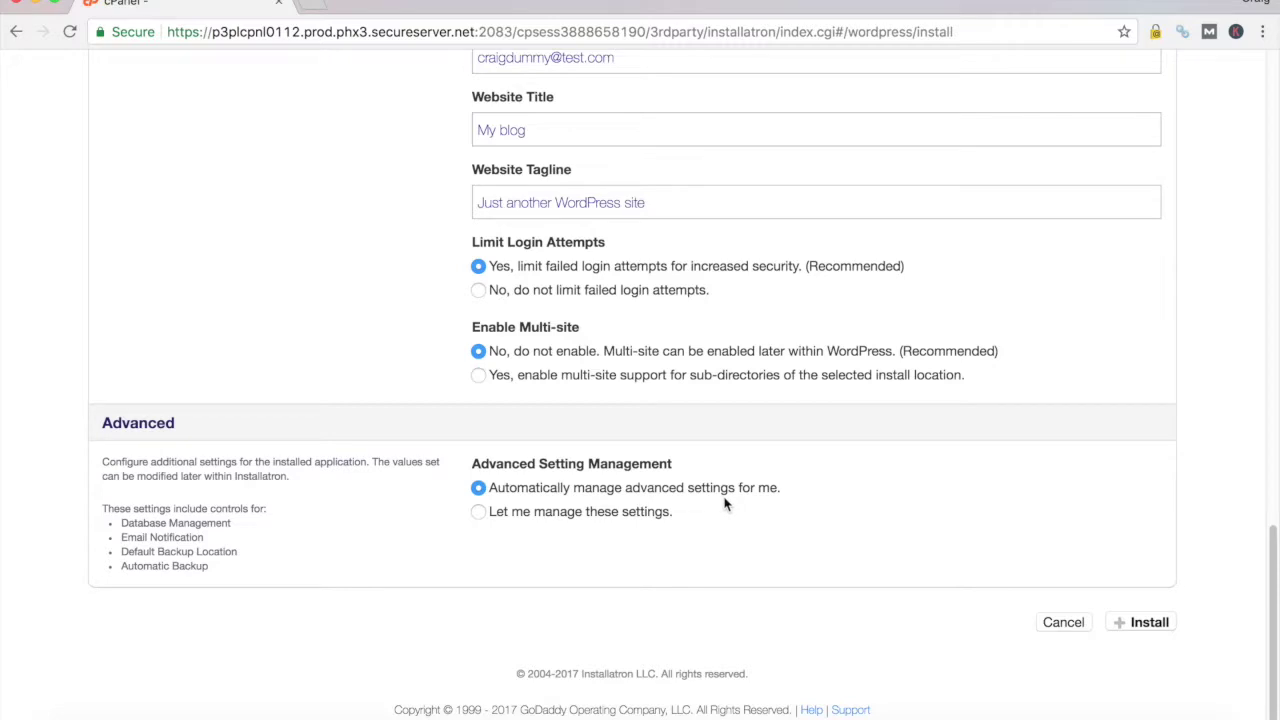
Install WordPress and wait for the My Applications list of 4 installs to load
left_click(1137, 624)
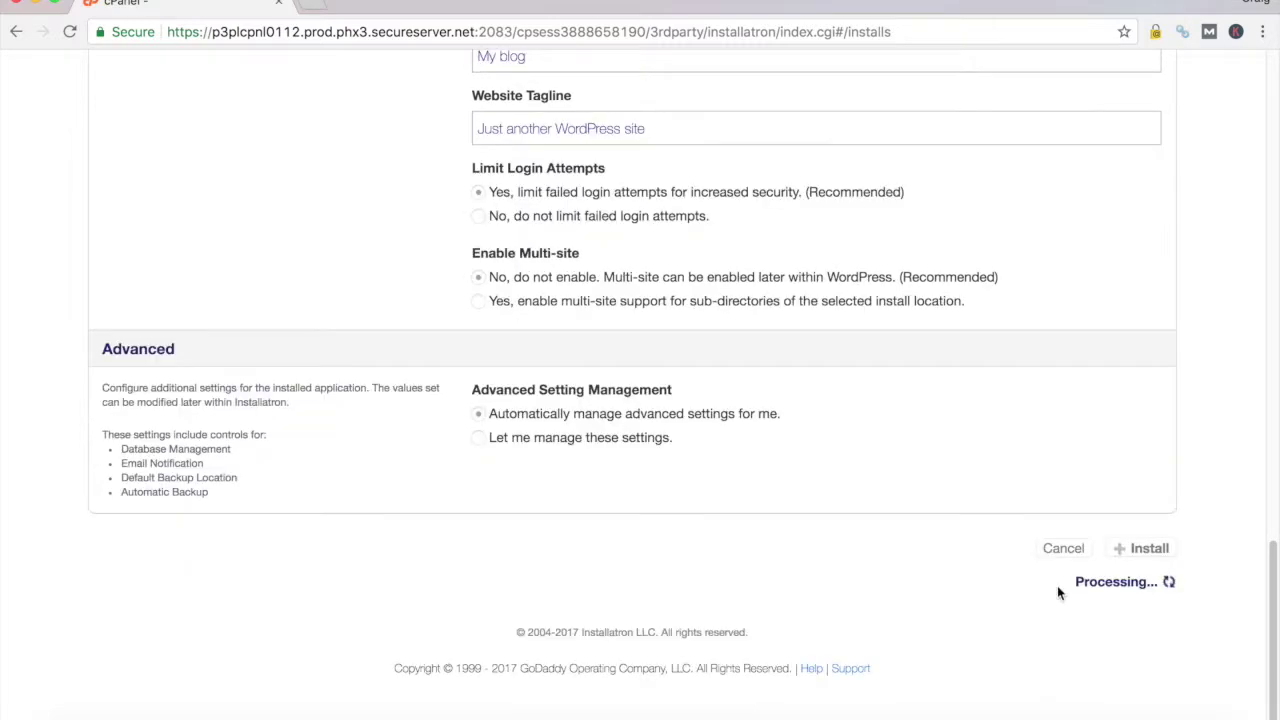
scroll(1057, 585, "down", 2)
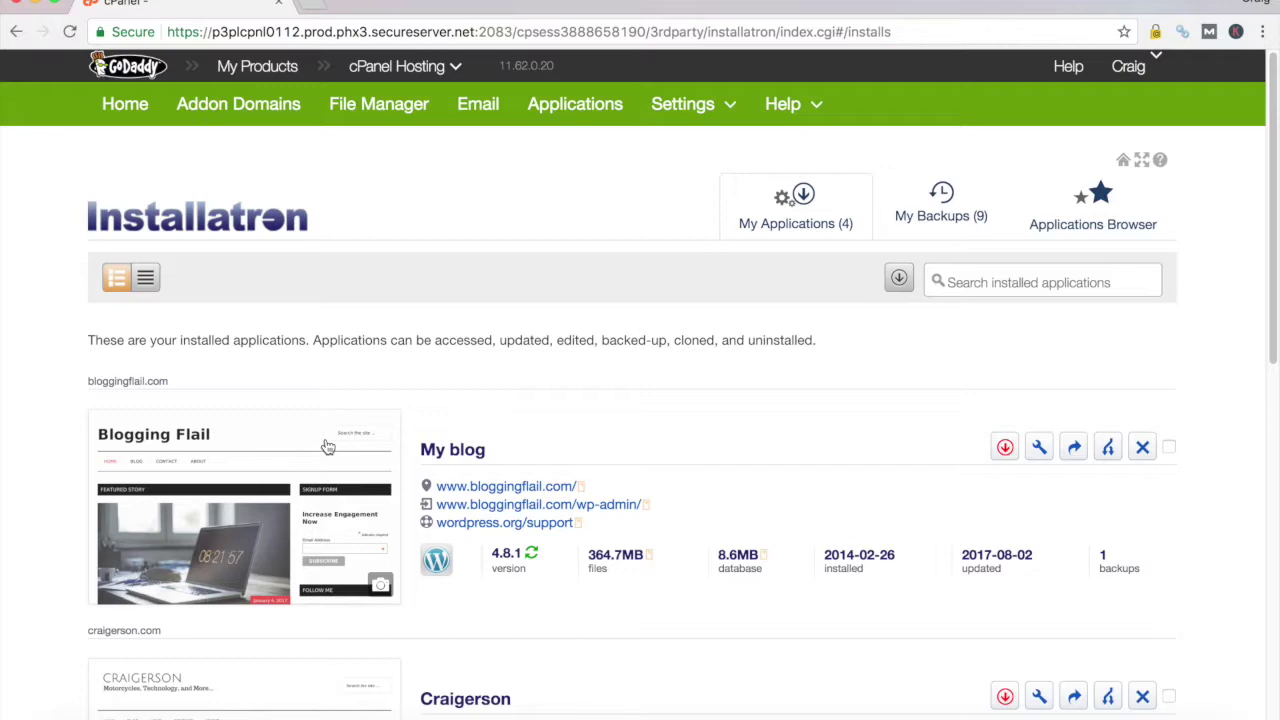
scroll(510, 570, "down", 6)
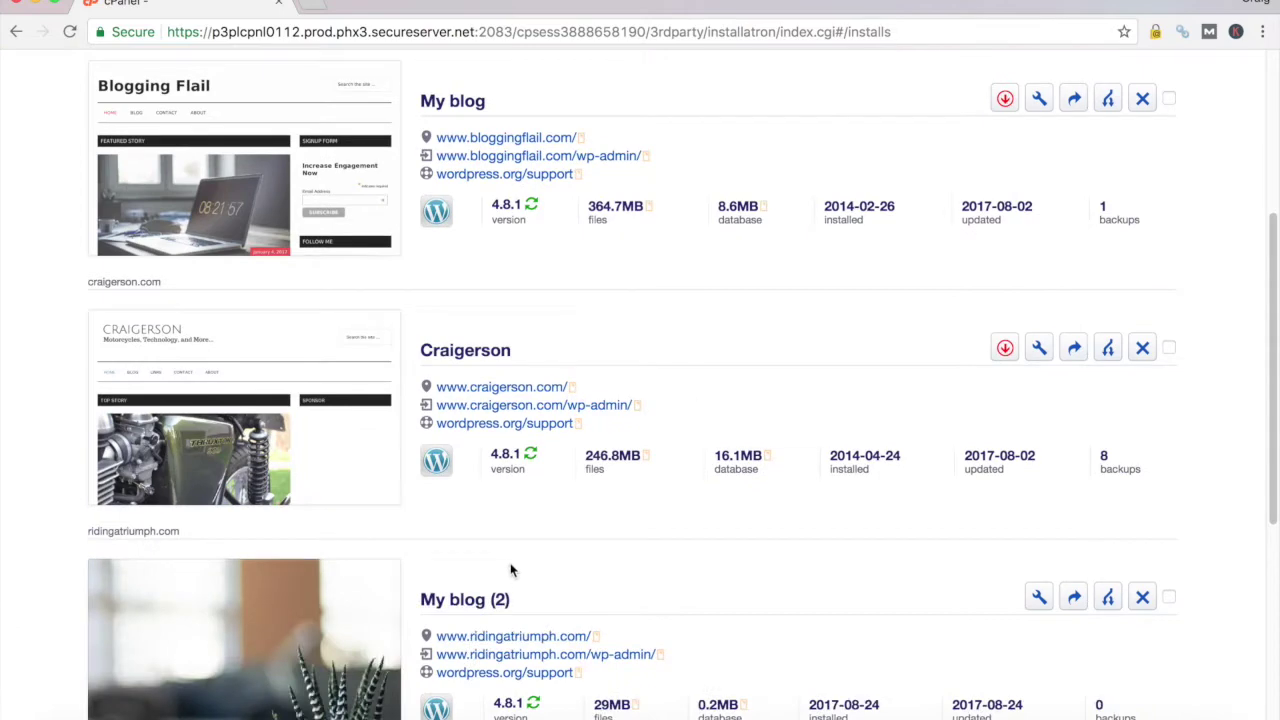
scroll(513, 578, "down", 1)
scroll(513, 578, "up", 7)
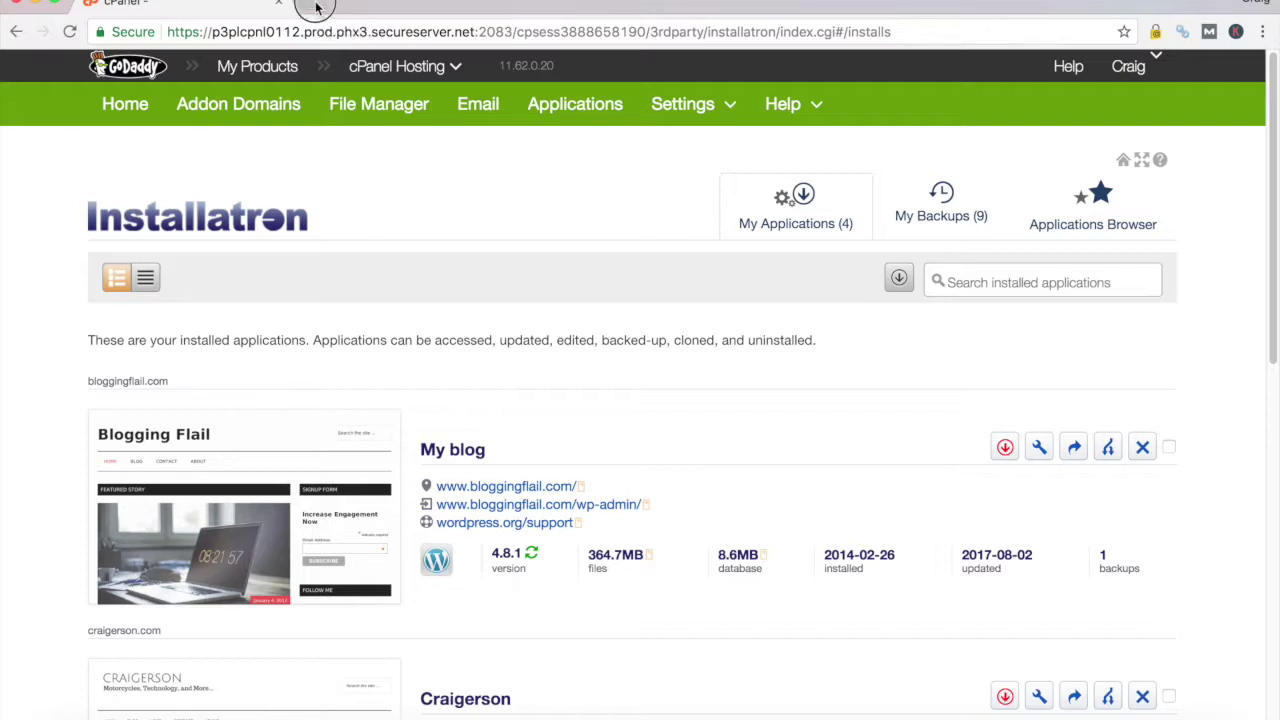
left_click(318, 8)
type("www.rid")
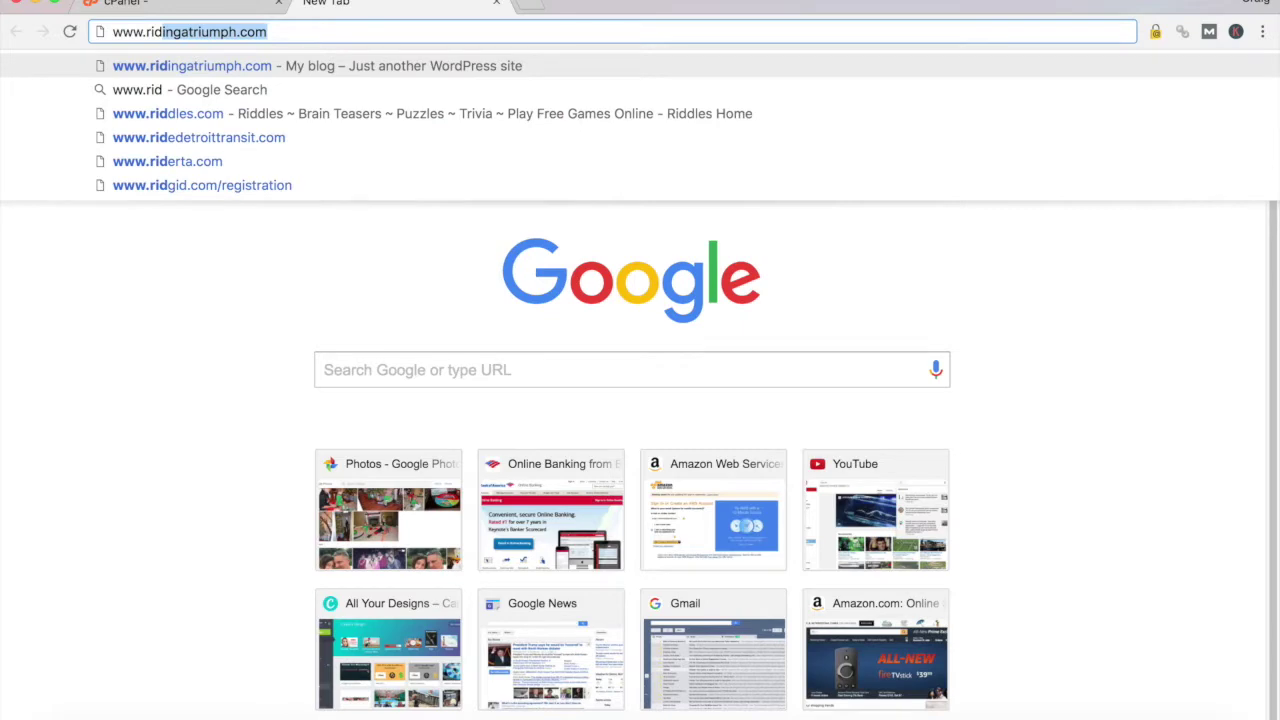
key("Return")
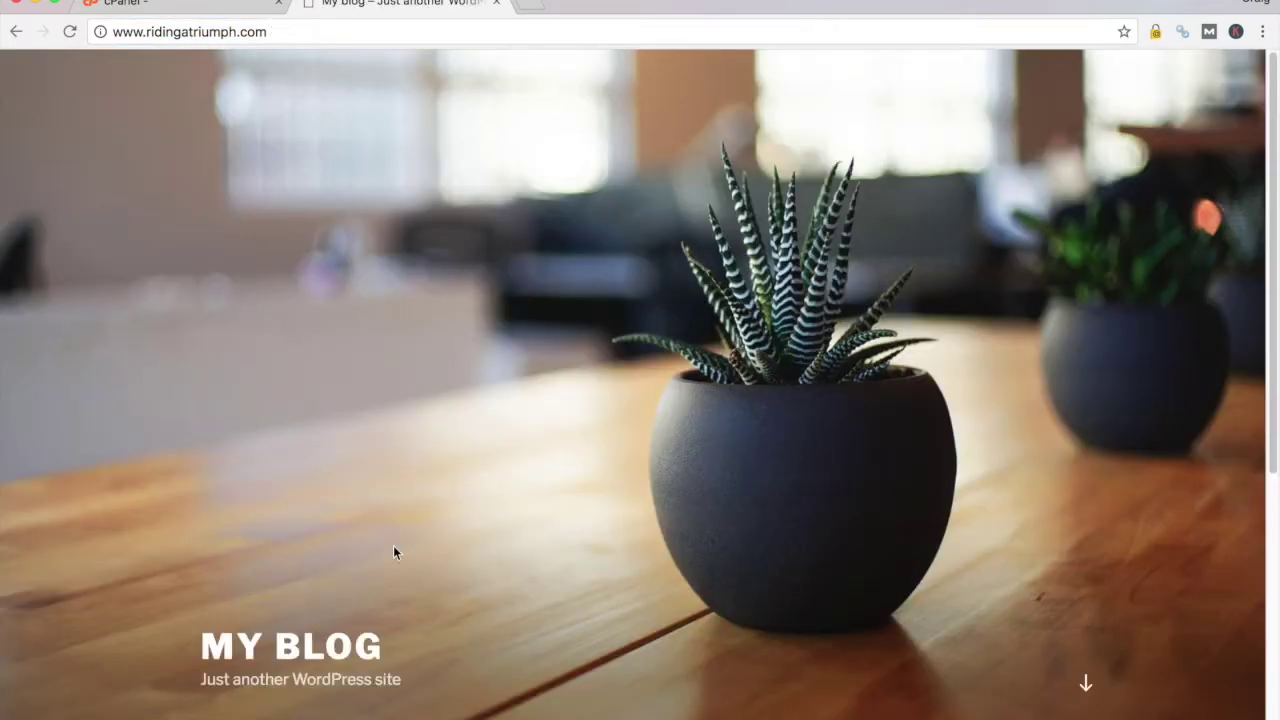
scroll(765, 303, "down", 5)
scroll(765, 303, "up", 5)
left_click(177, 9)
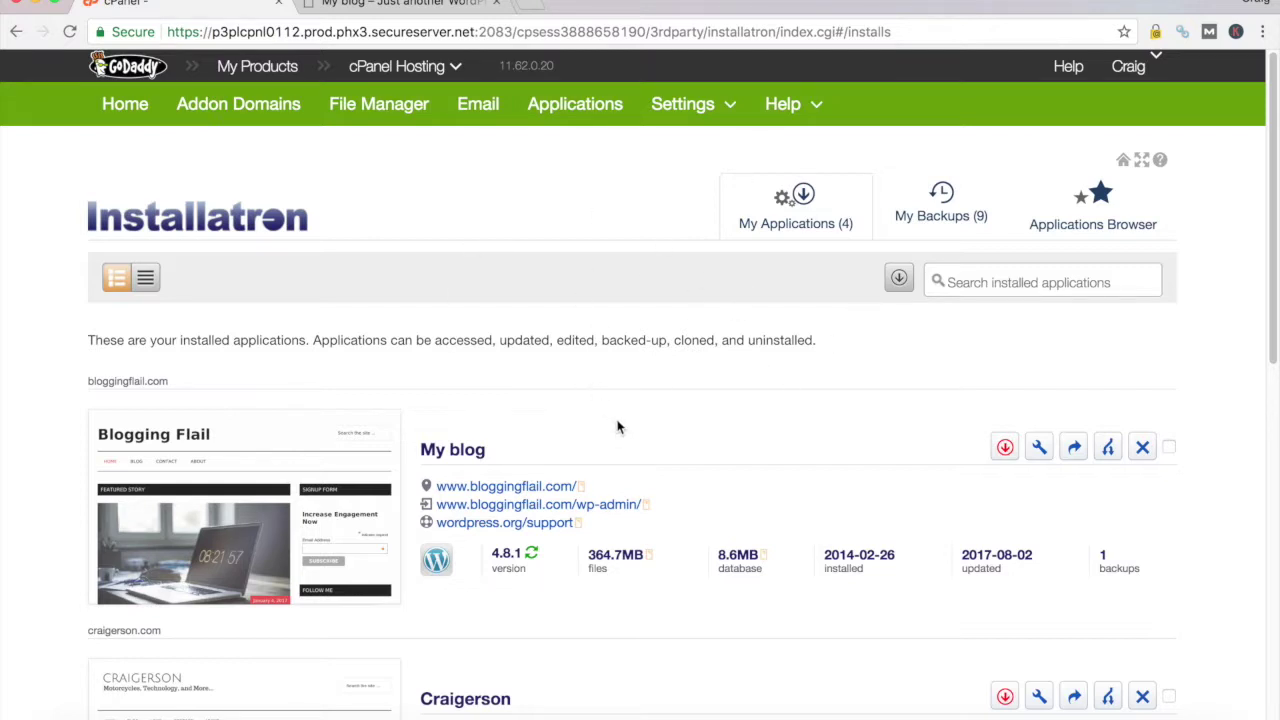
Scroll My Applications to the ridingatriumph.com My blog (2) entry dated 2017-08-24
scroll(618, 428, "down", 2)
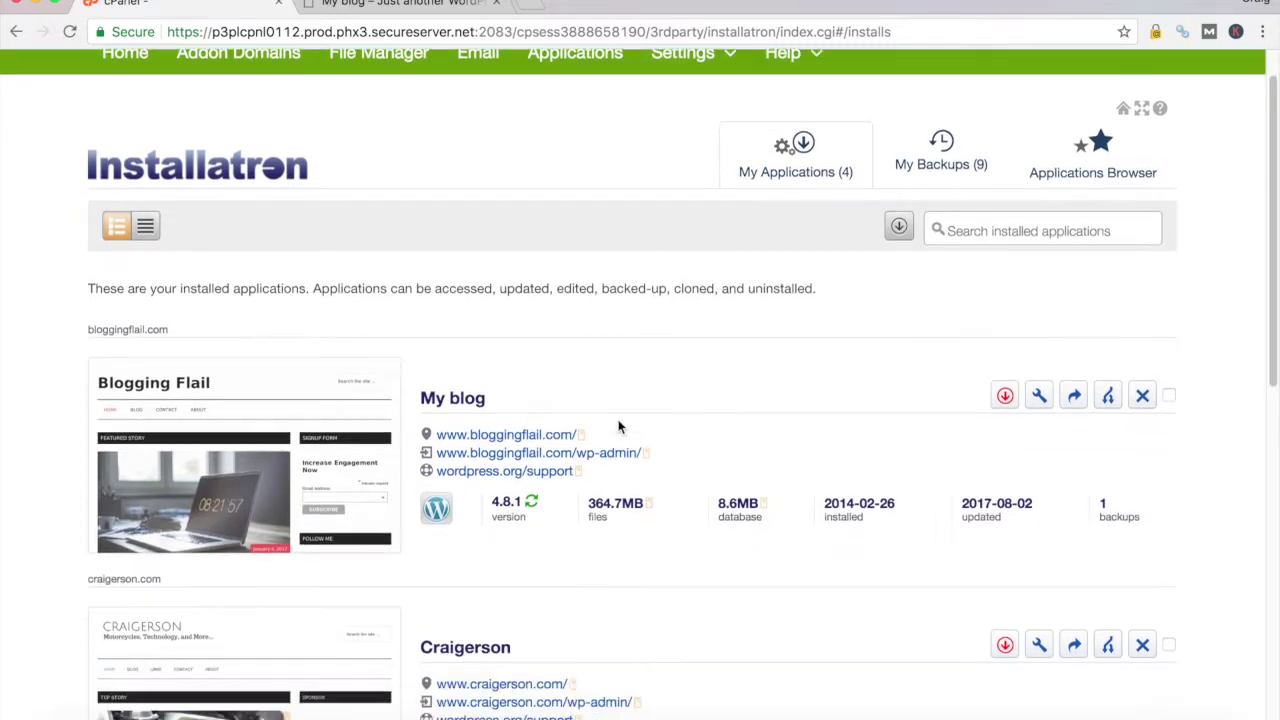
scroll(620, 428, "down", 4)
scroll(623, 425, "down", 2)
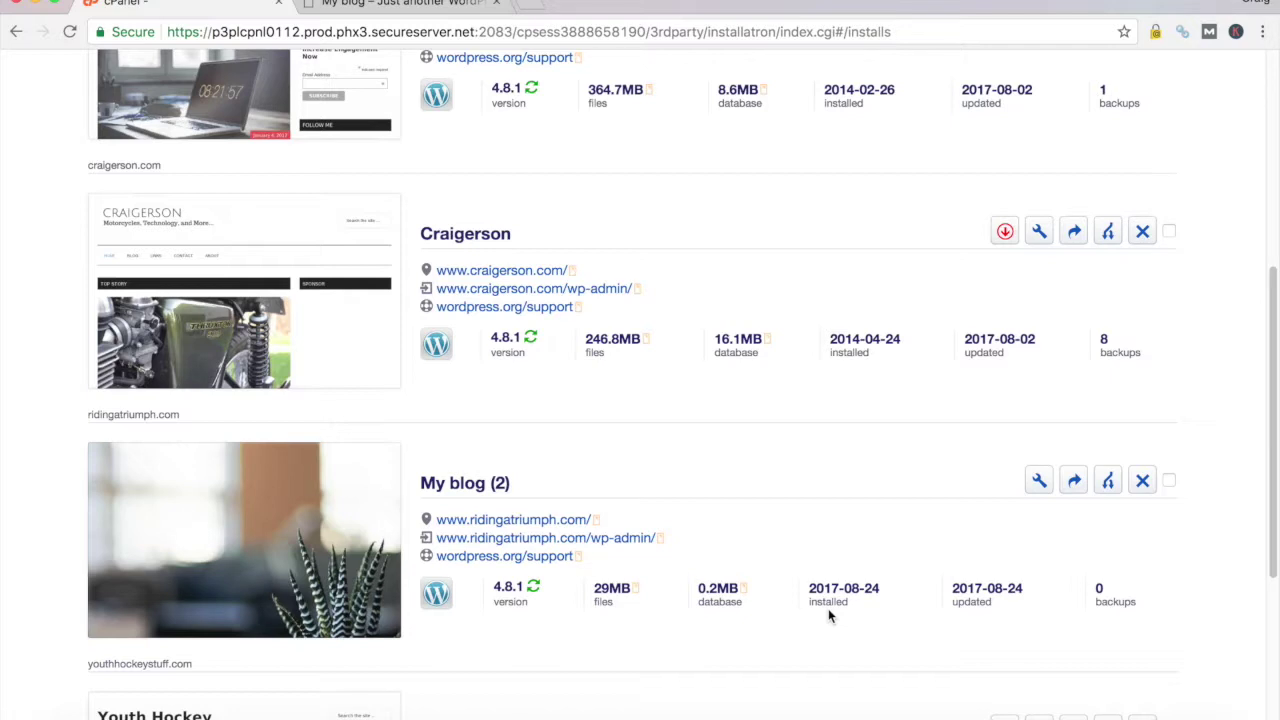
scroll(761, 501, "down", 2)
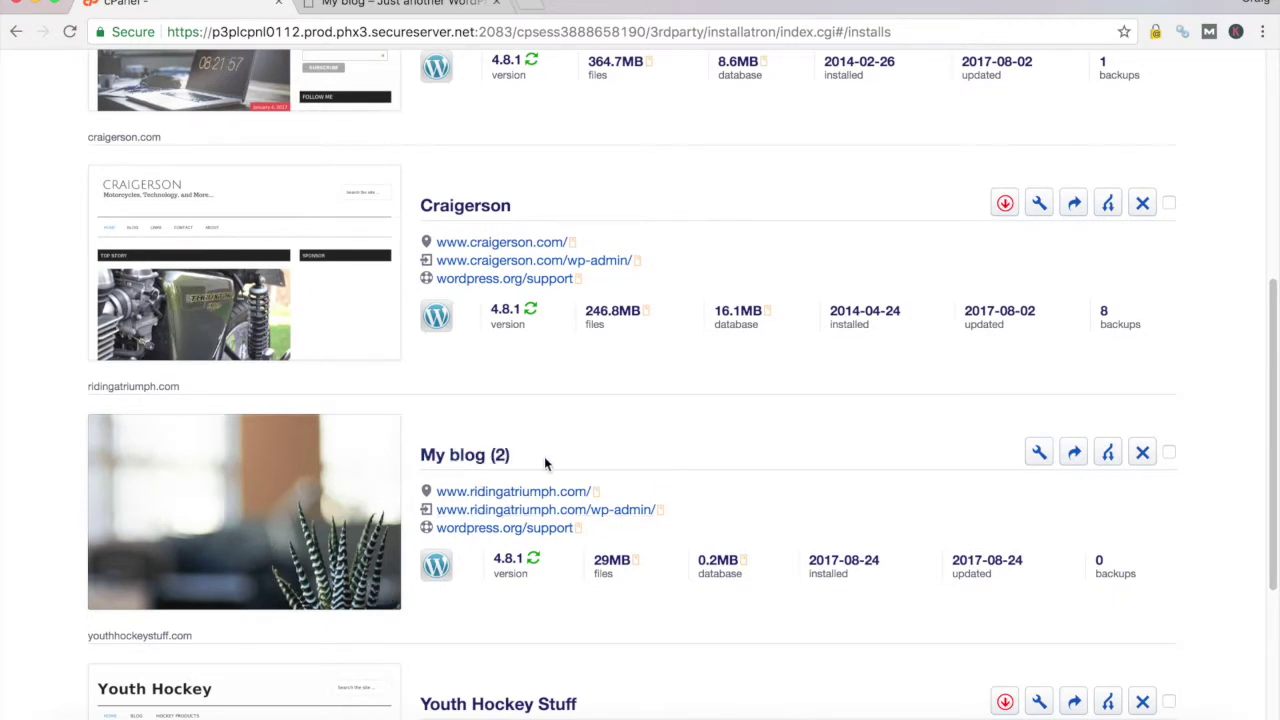
scroll(544, 456, "down", 1)
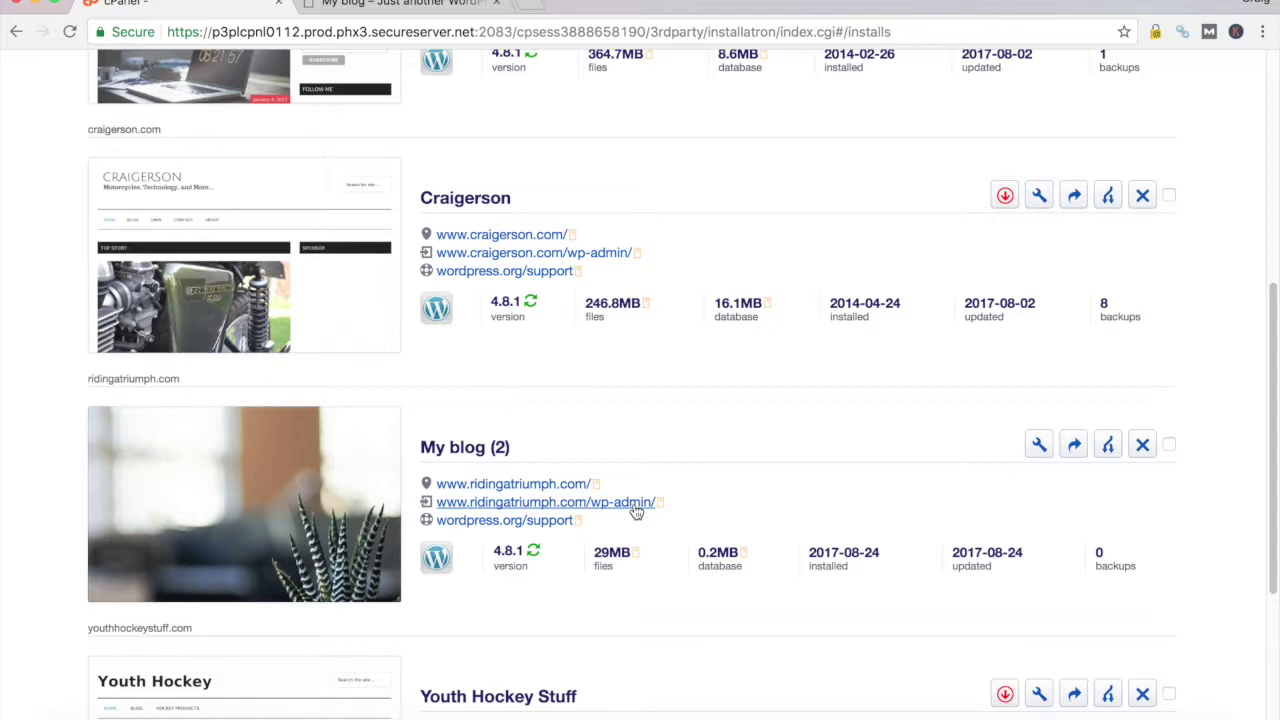
left_click(497, 4)
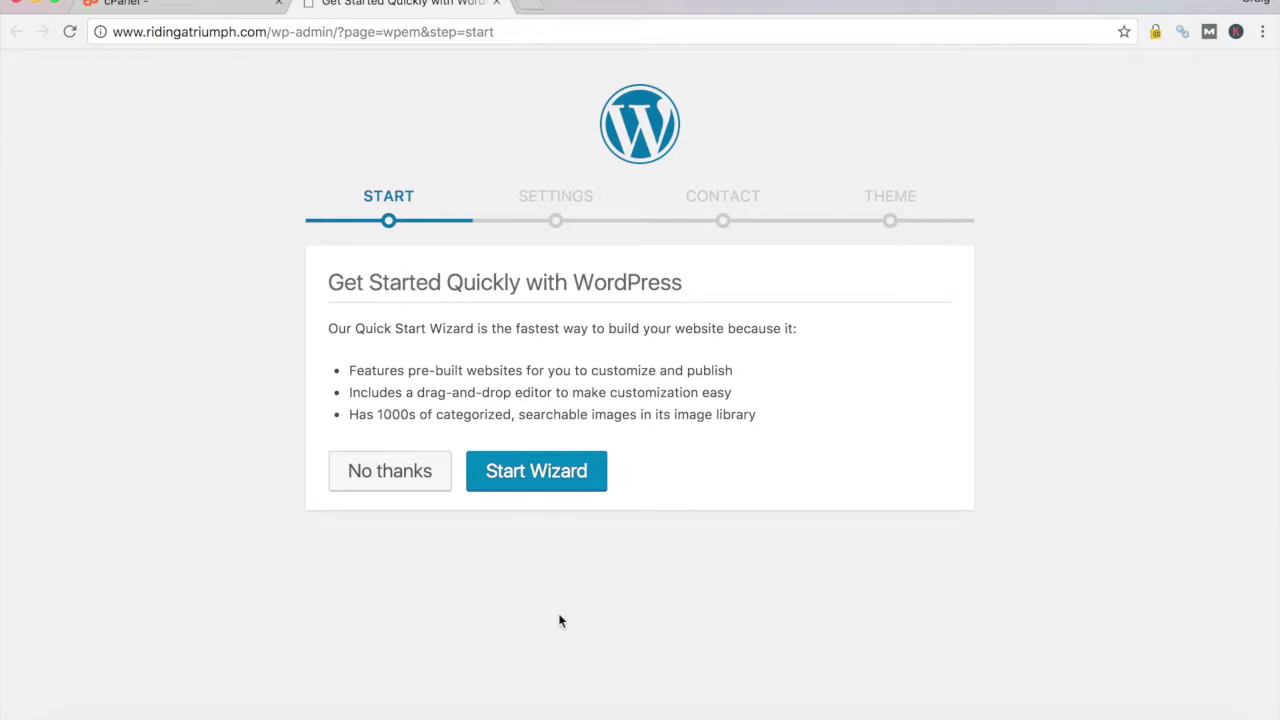
Decline the quick start wizard for My blog (2), then return to Installatron's installs list
left_click(400, 474)
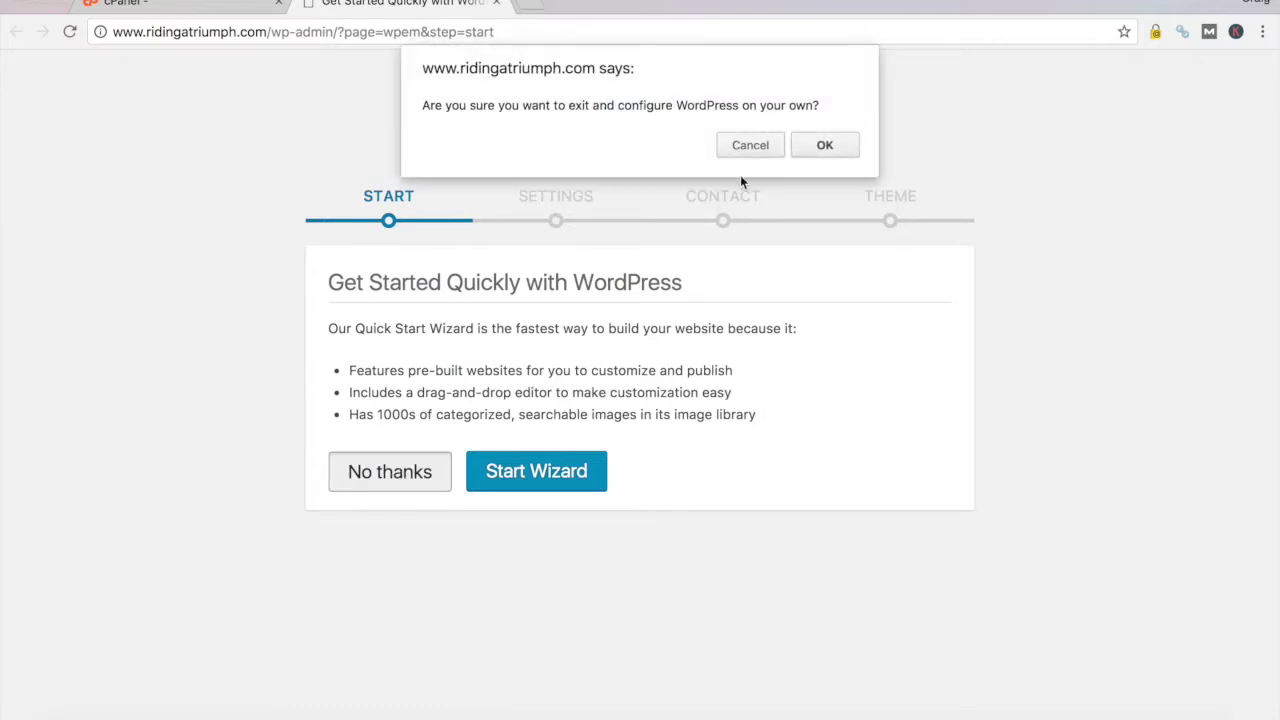
left_click(822, 147)
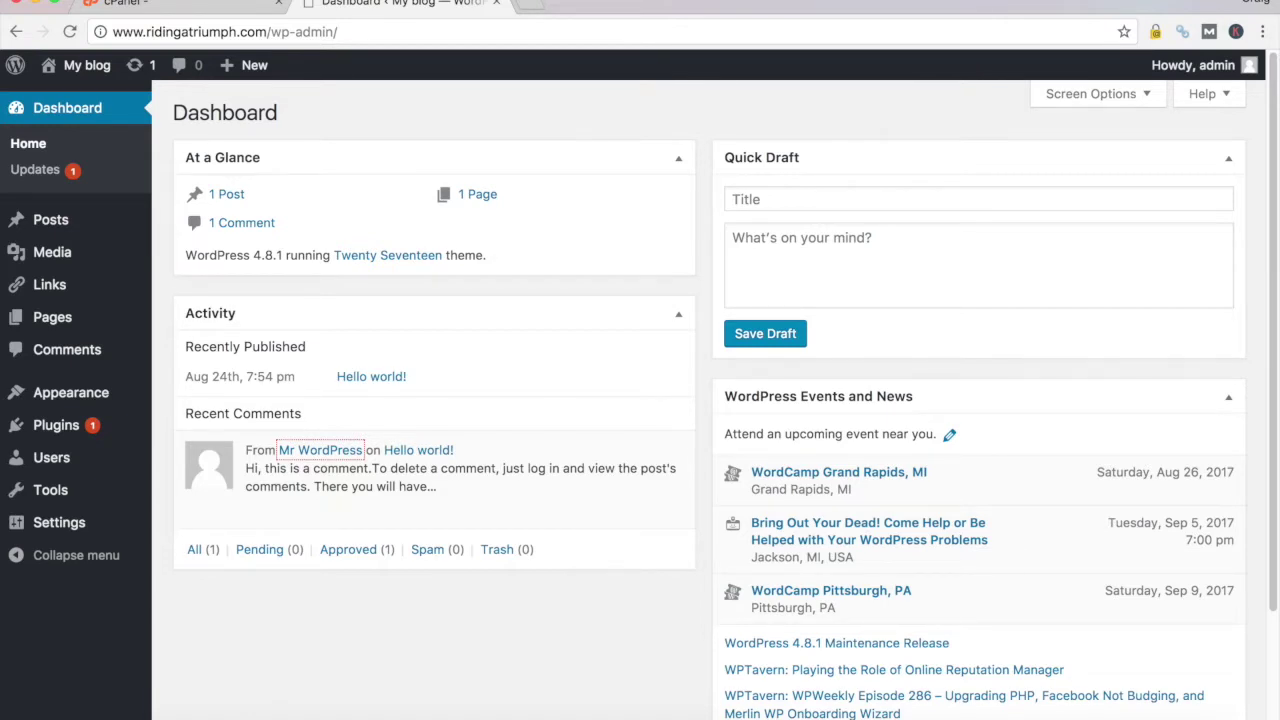
left_click(221, 4)
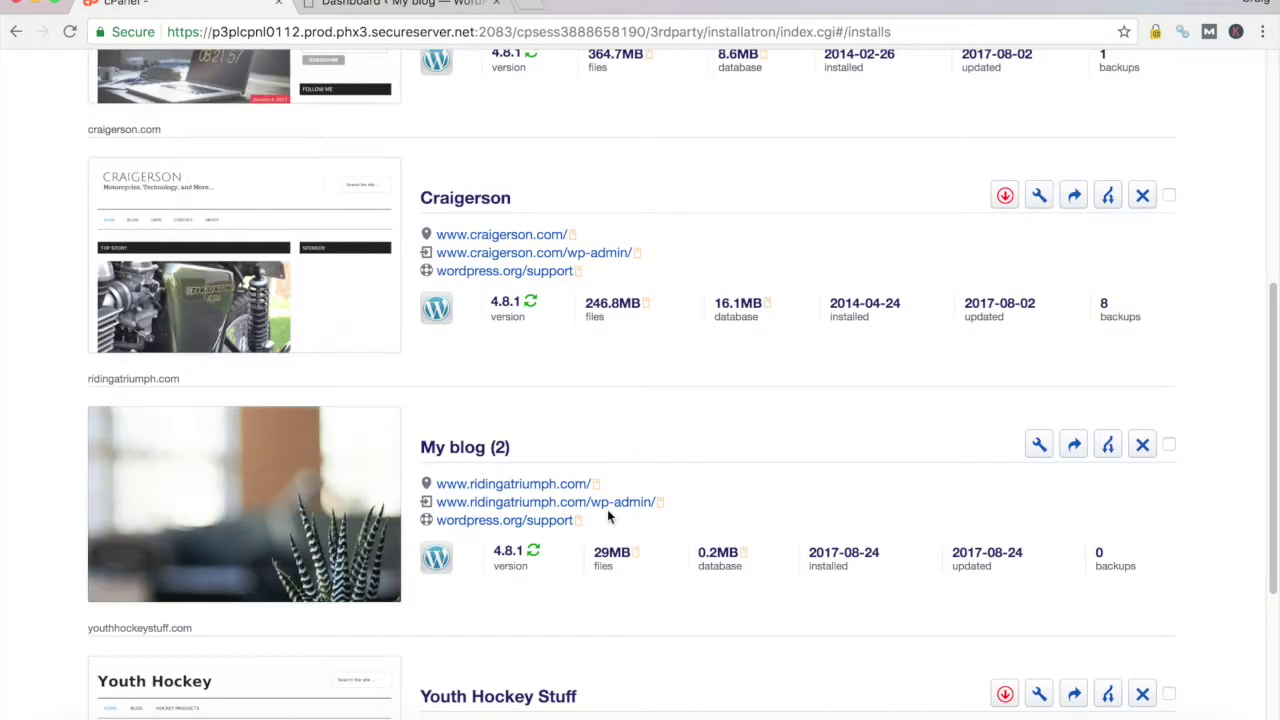